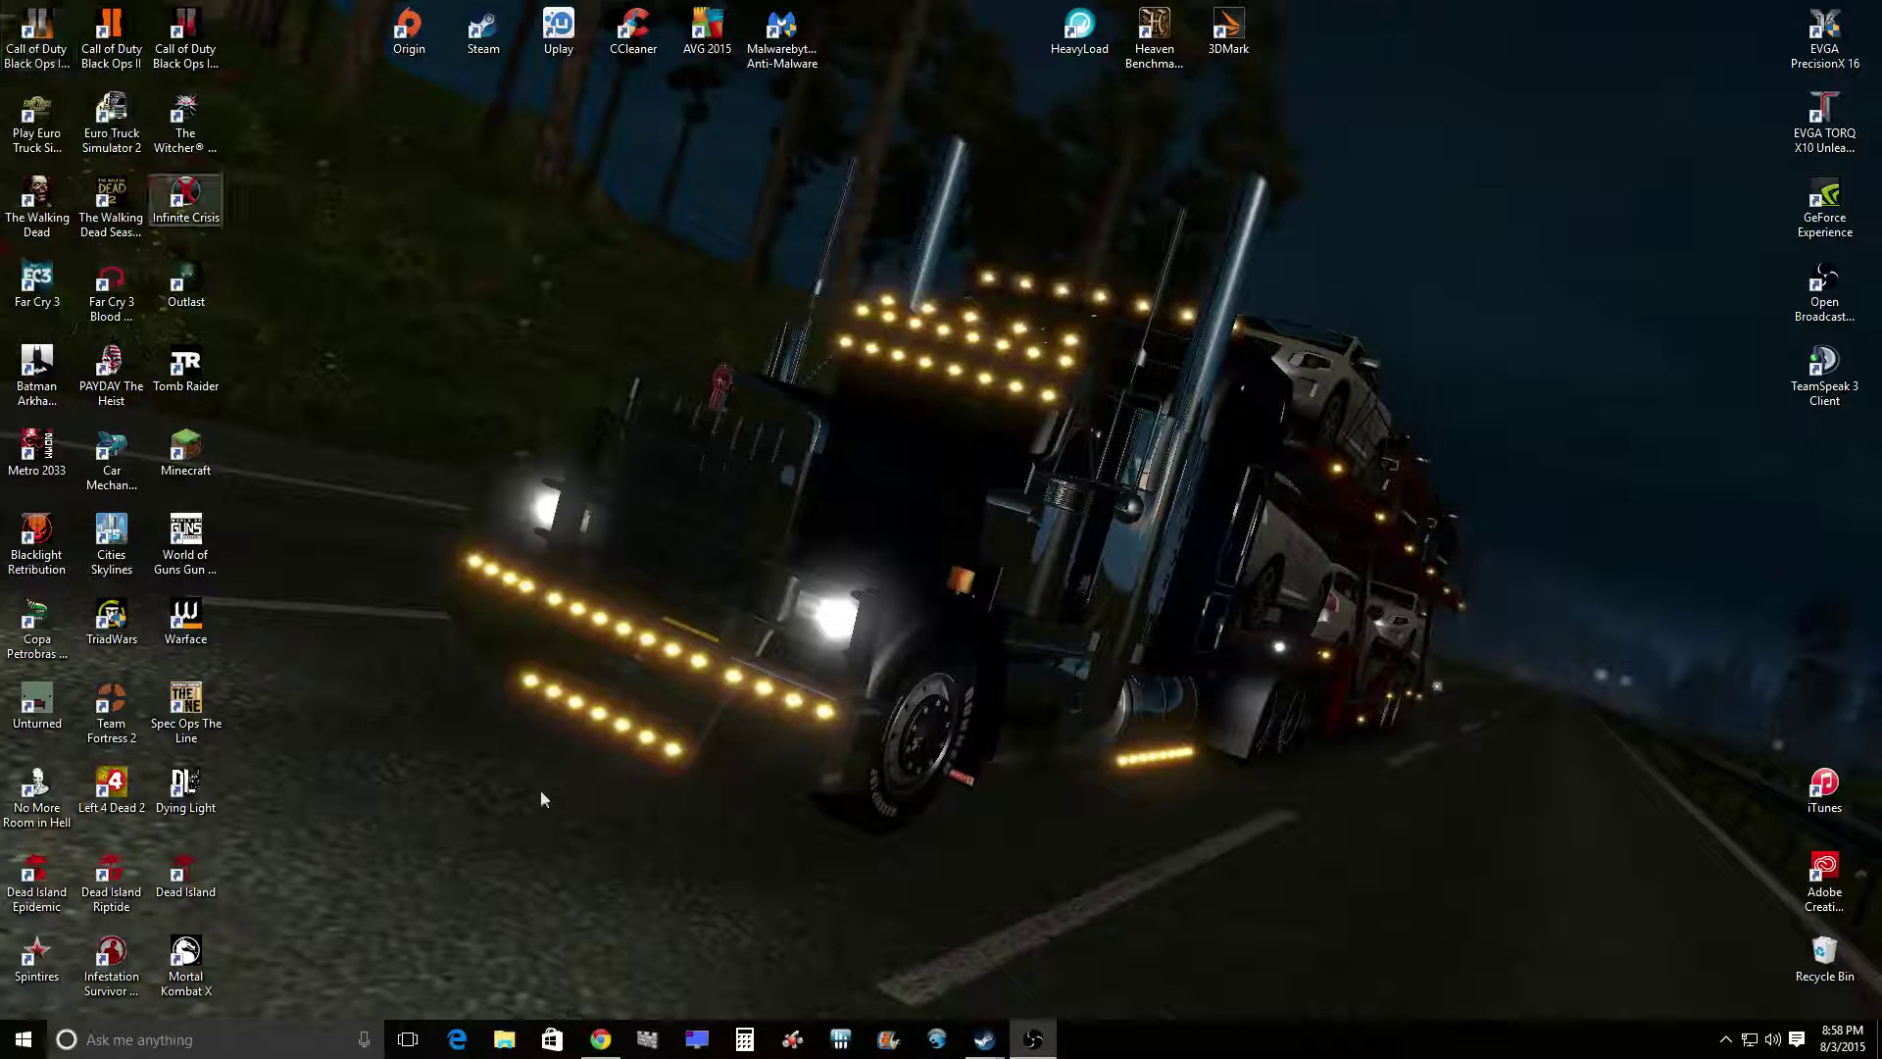
Step: Toggle the Start menu, then bring forward Chrome showing the Black Ops II Windows 10 fix guide
left_click(12, 1045)
scroll(229, 769, "down", 3)
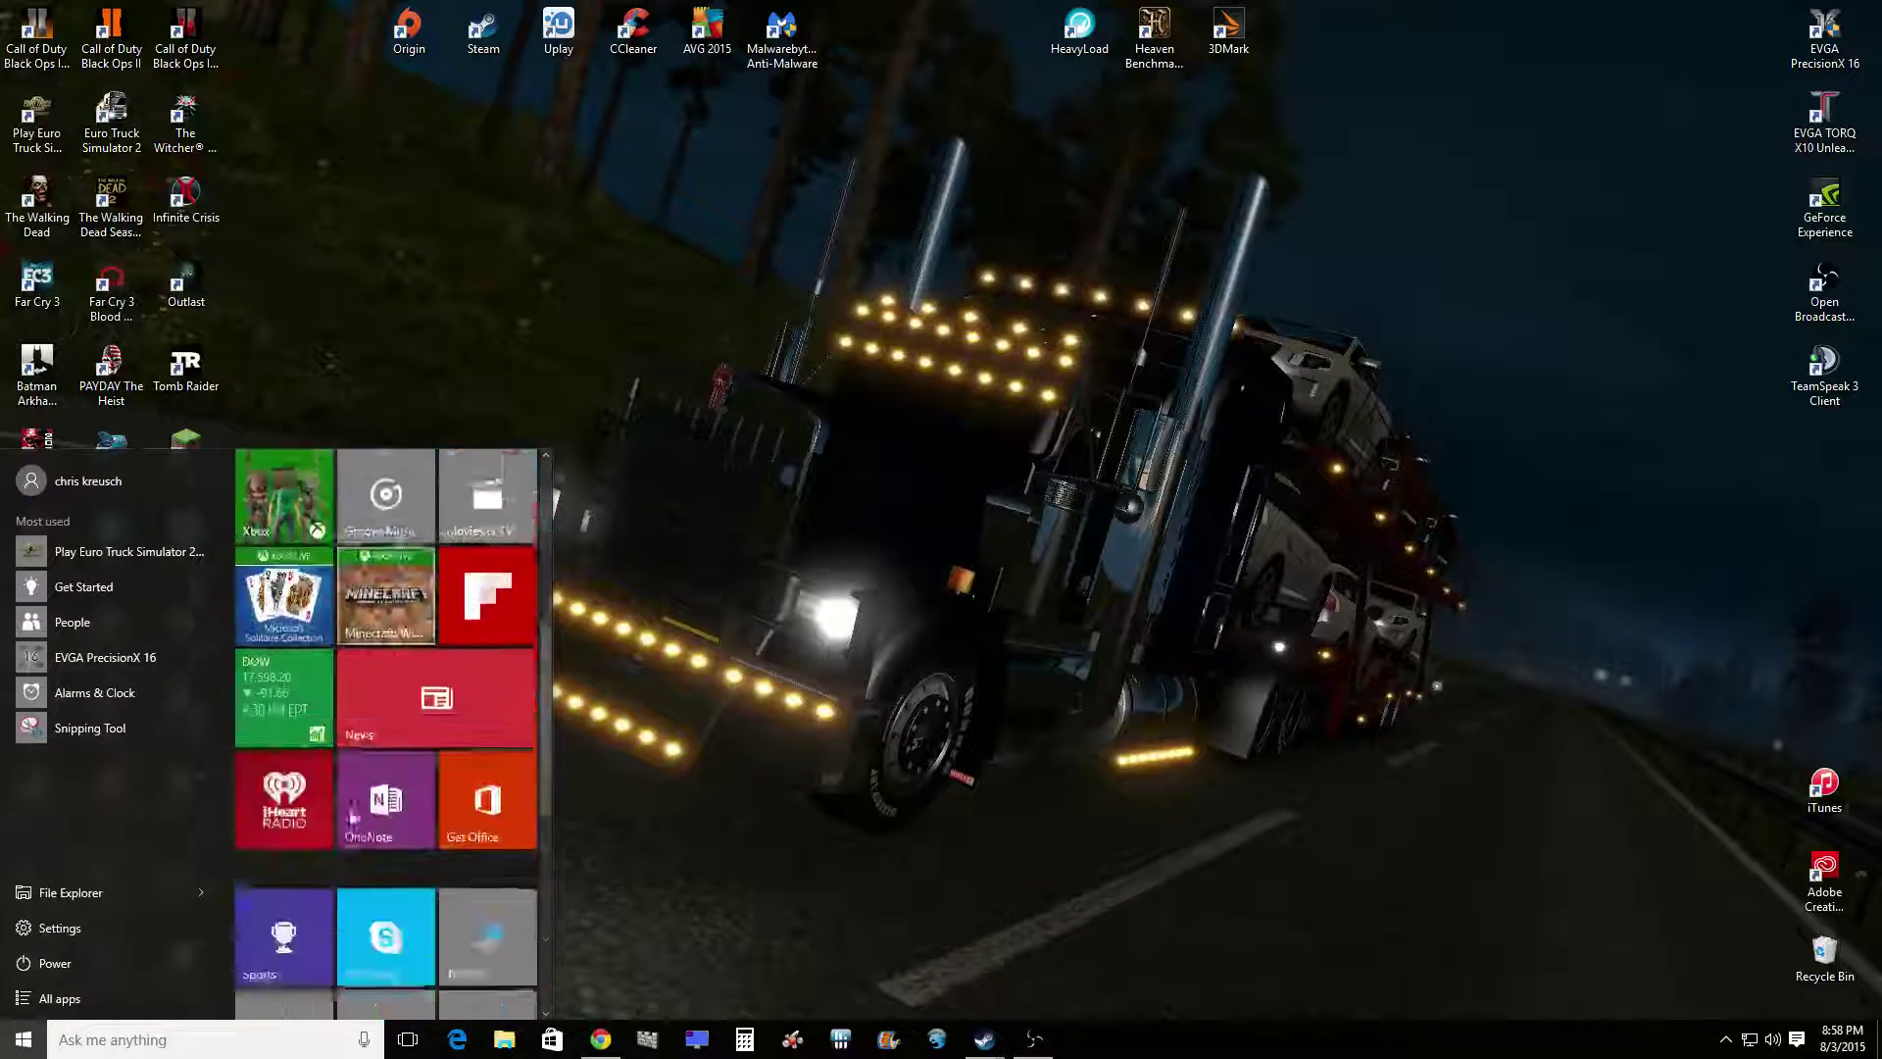
scroll(229, 769, "down", 1)
left_click(1260, 347)
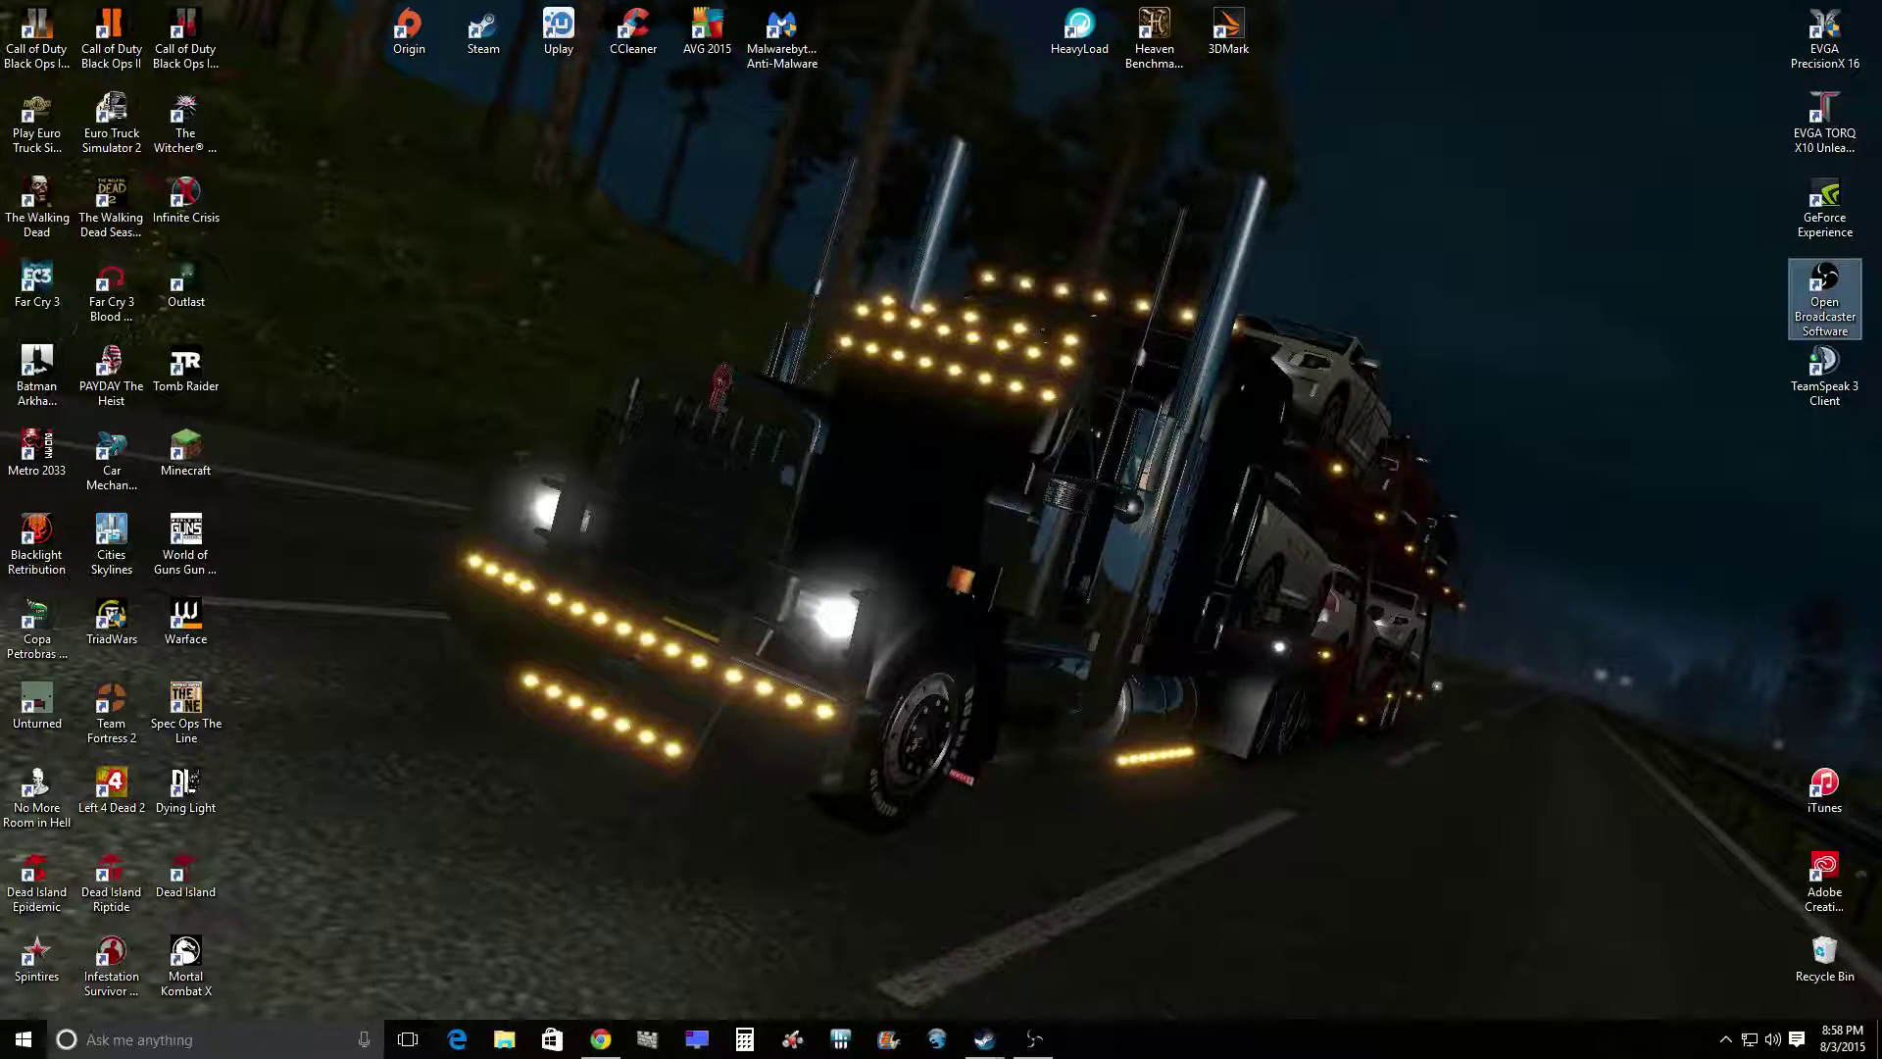
key("alt+Tab")
Step: Maximise the guide page and highlight the quoted unhandled exception error messages
key("super+Up")
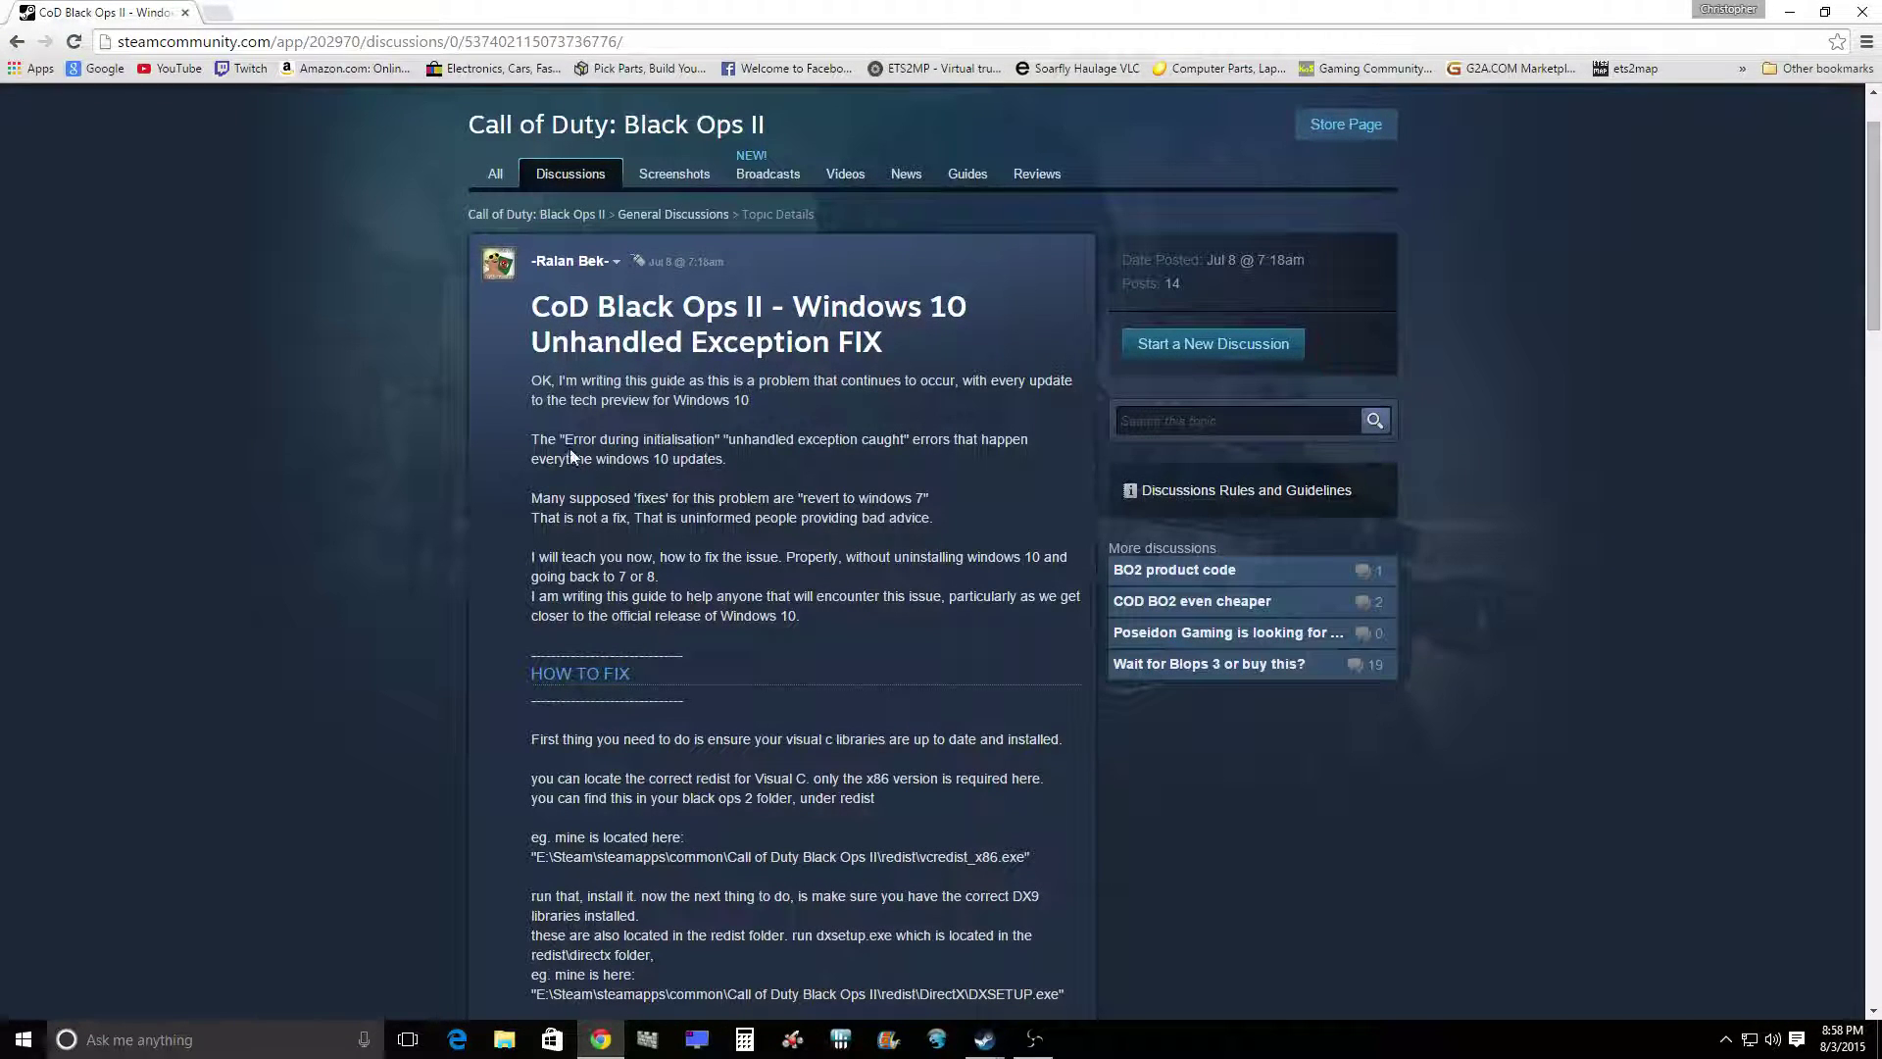
left_click_drag(564, 439, 910, 438)
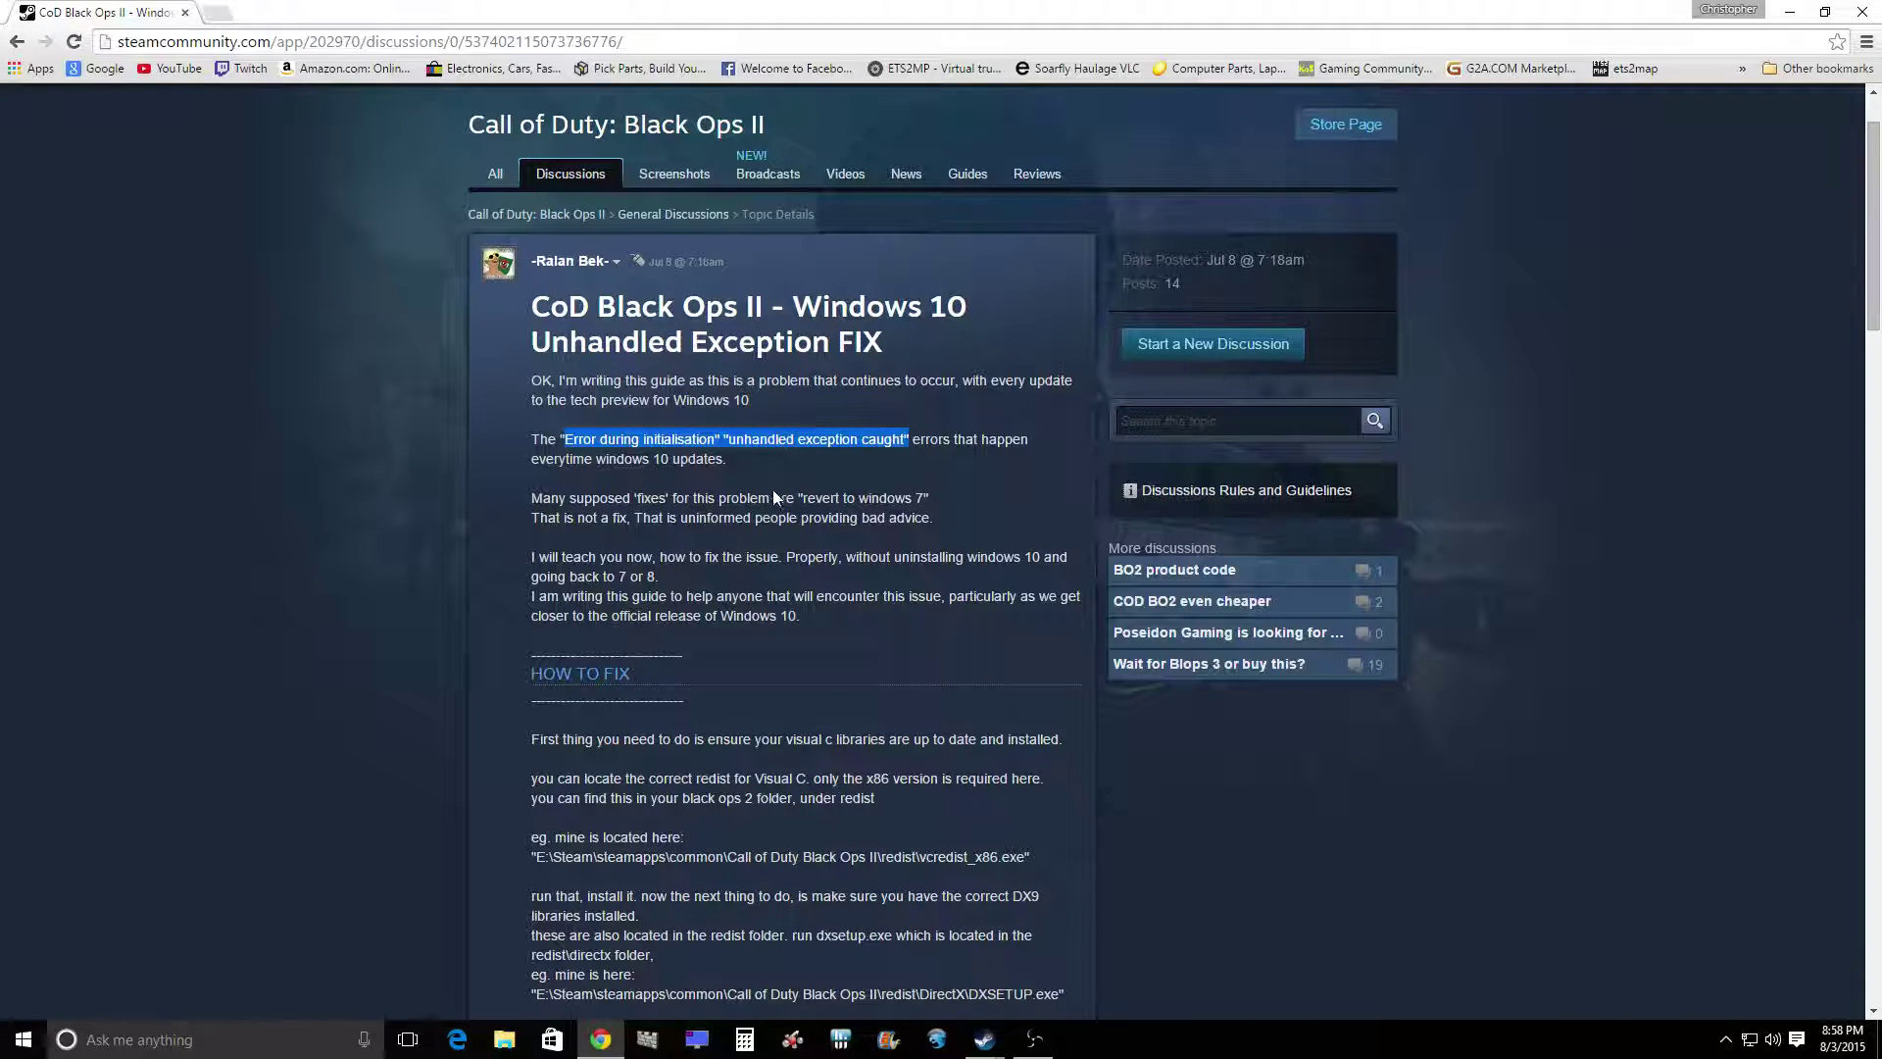
scroll(772, 490, "down", 3)
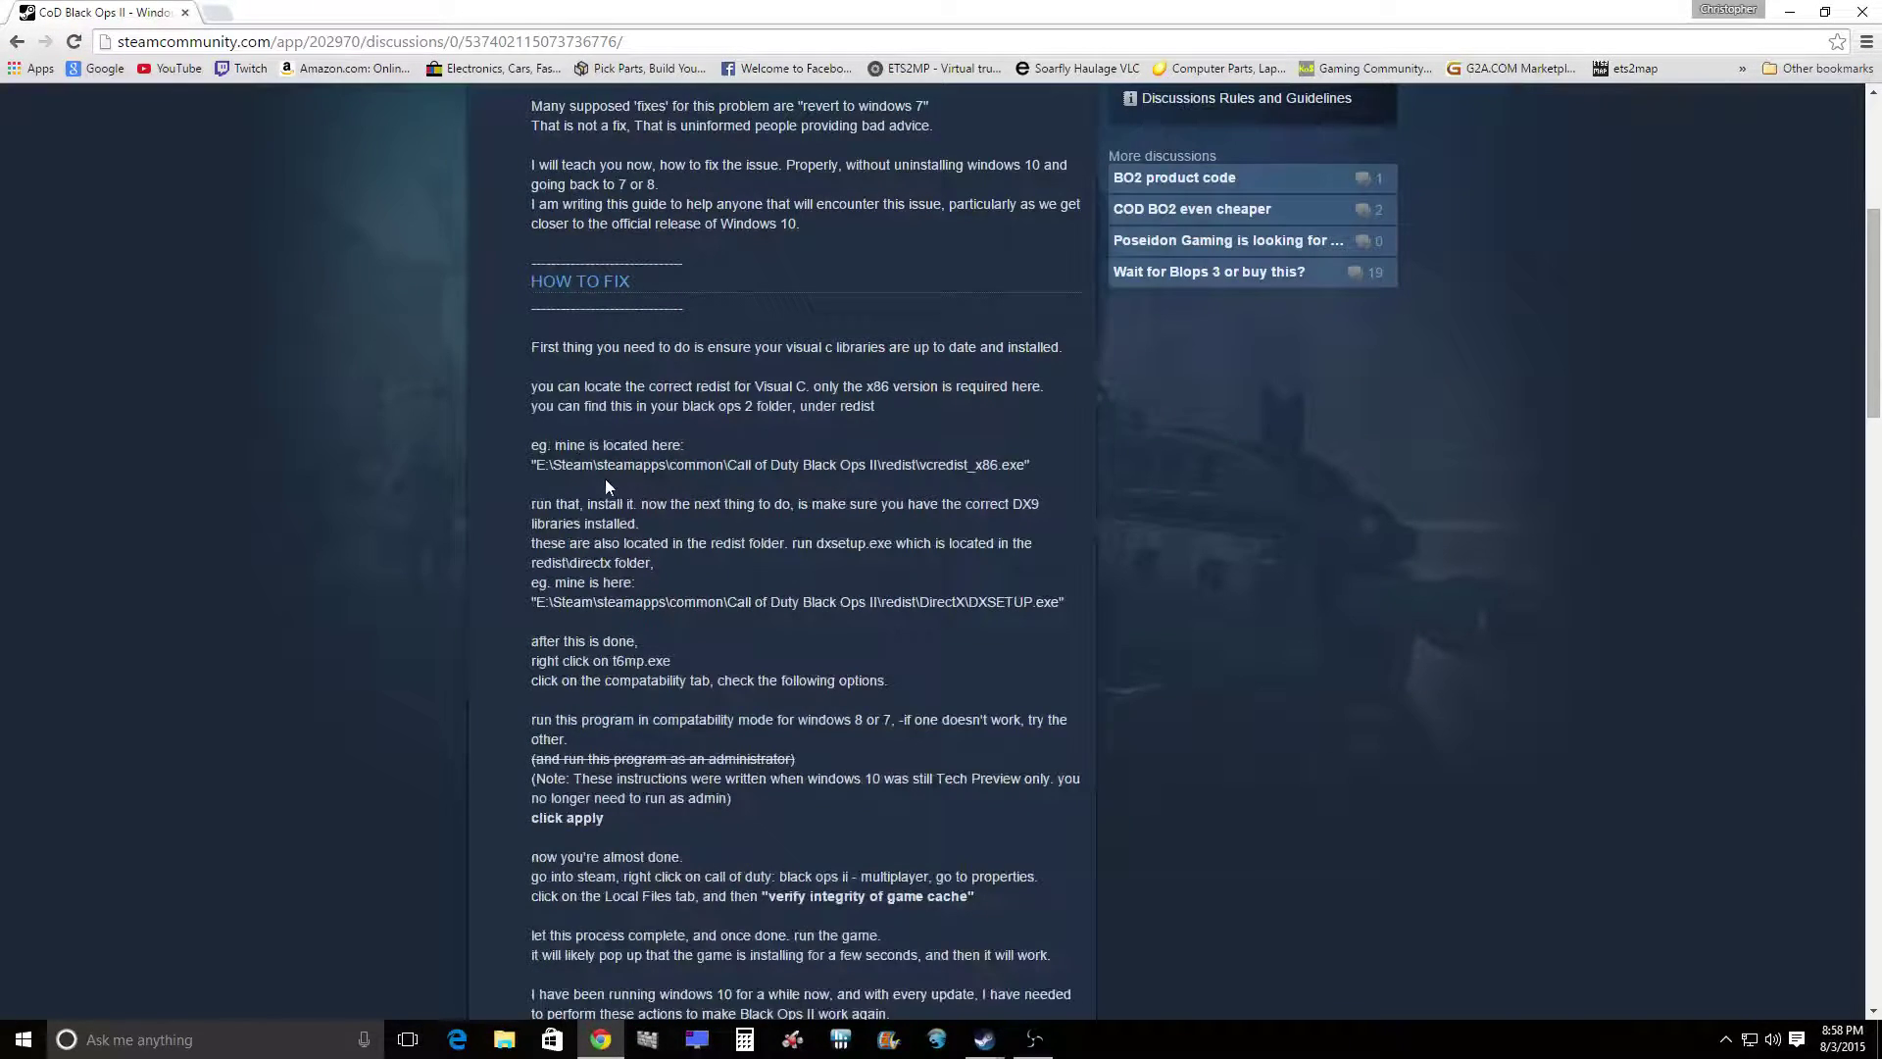
scroll(620, 465, "down", 1)
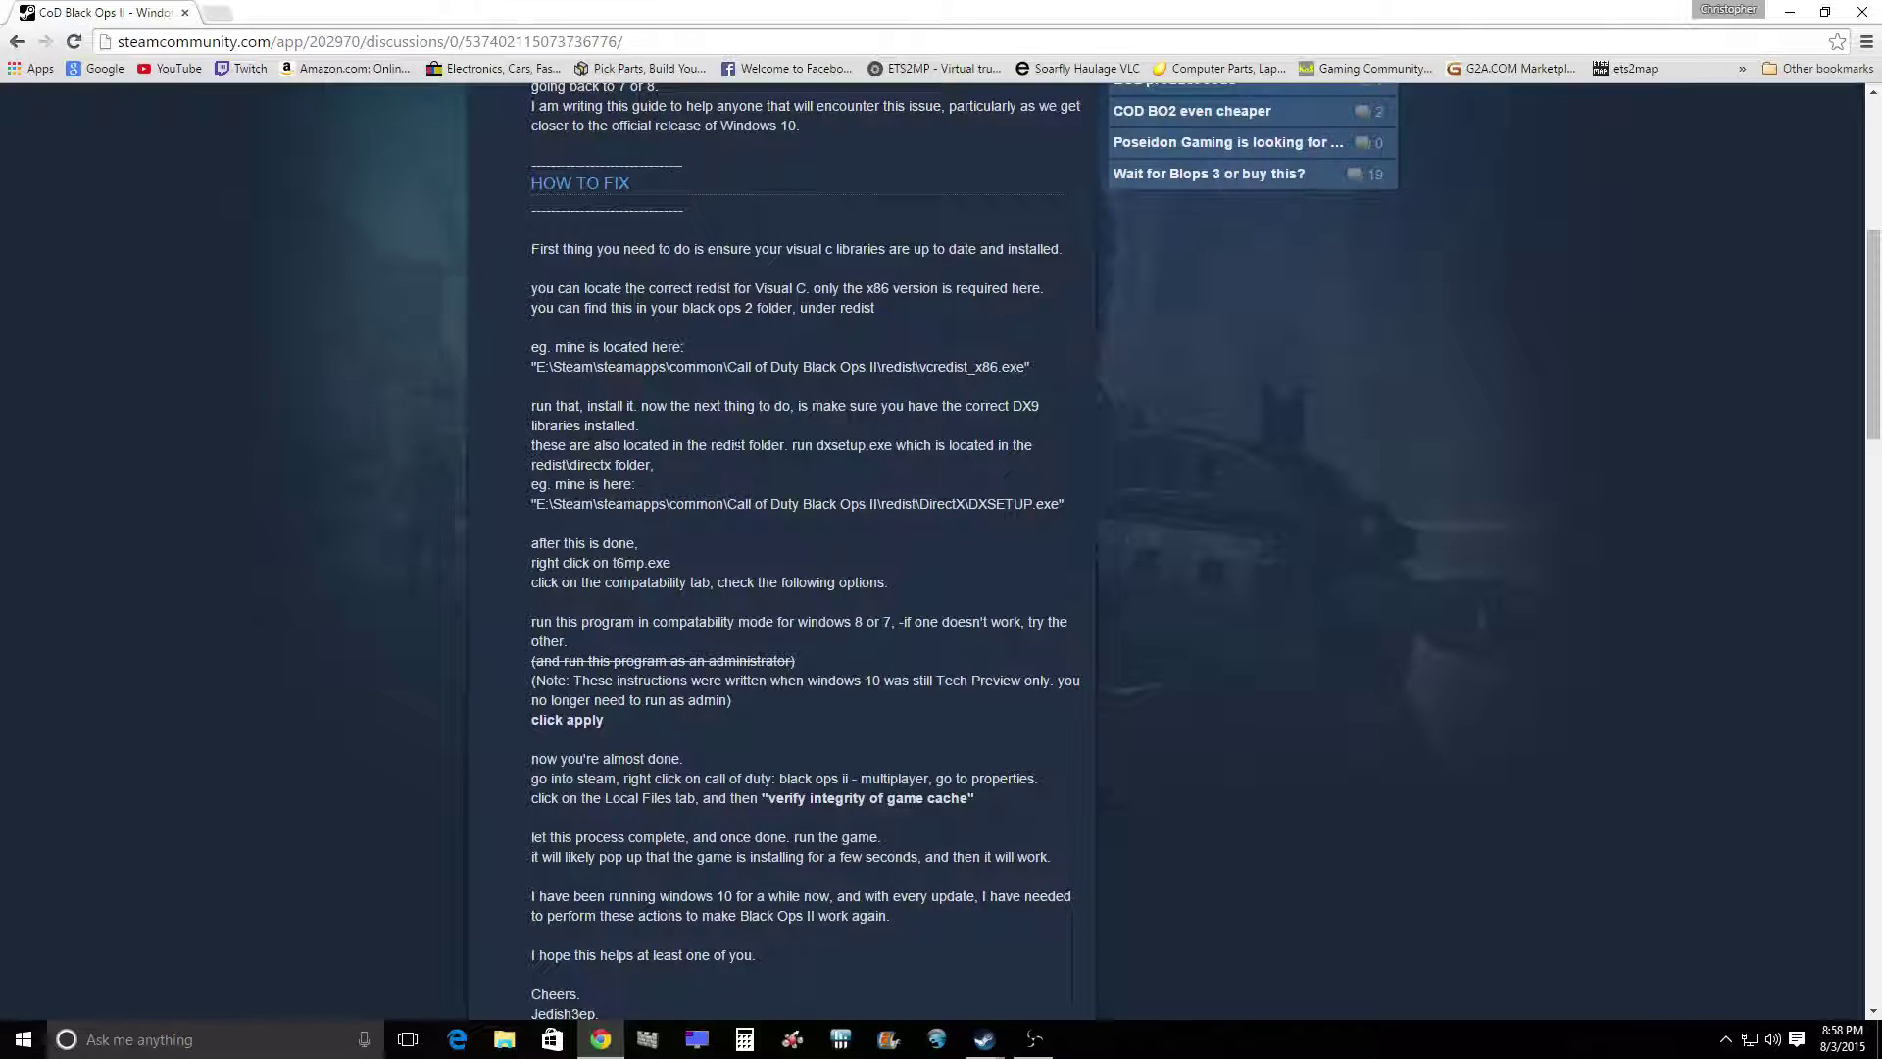
scroll(672, 485, "down", 1)
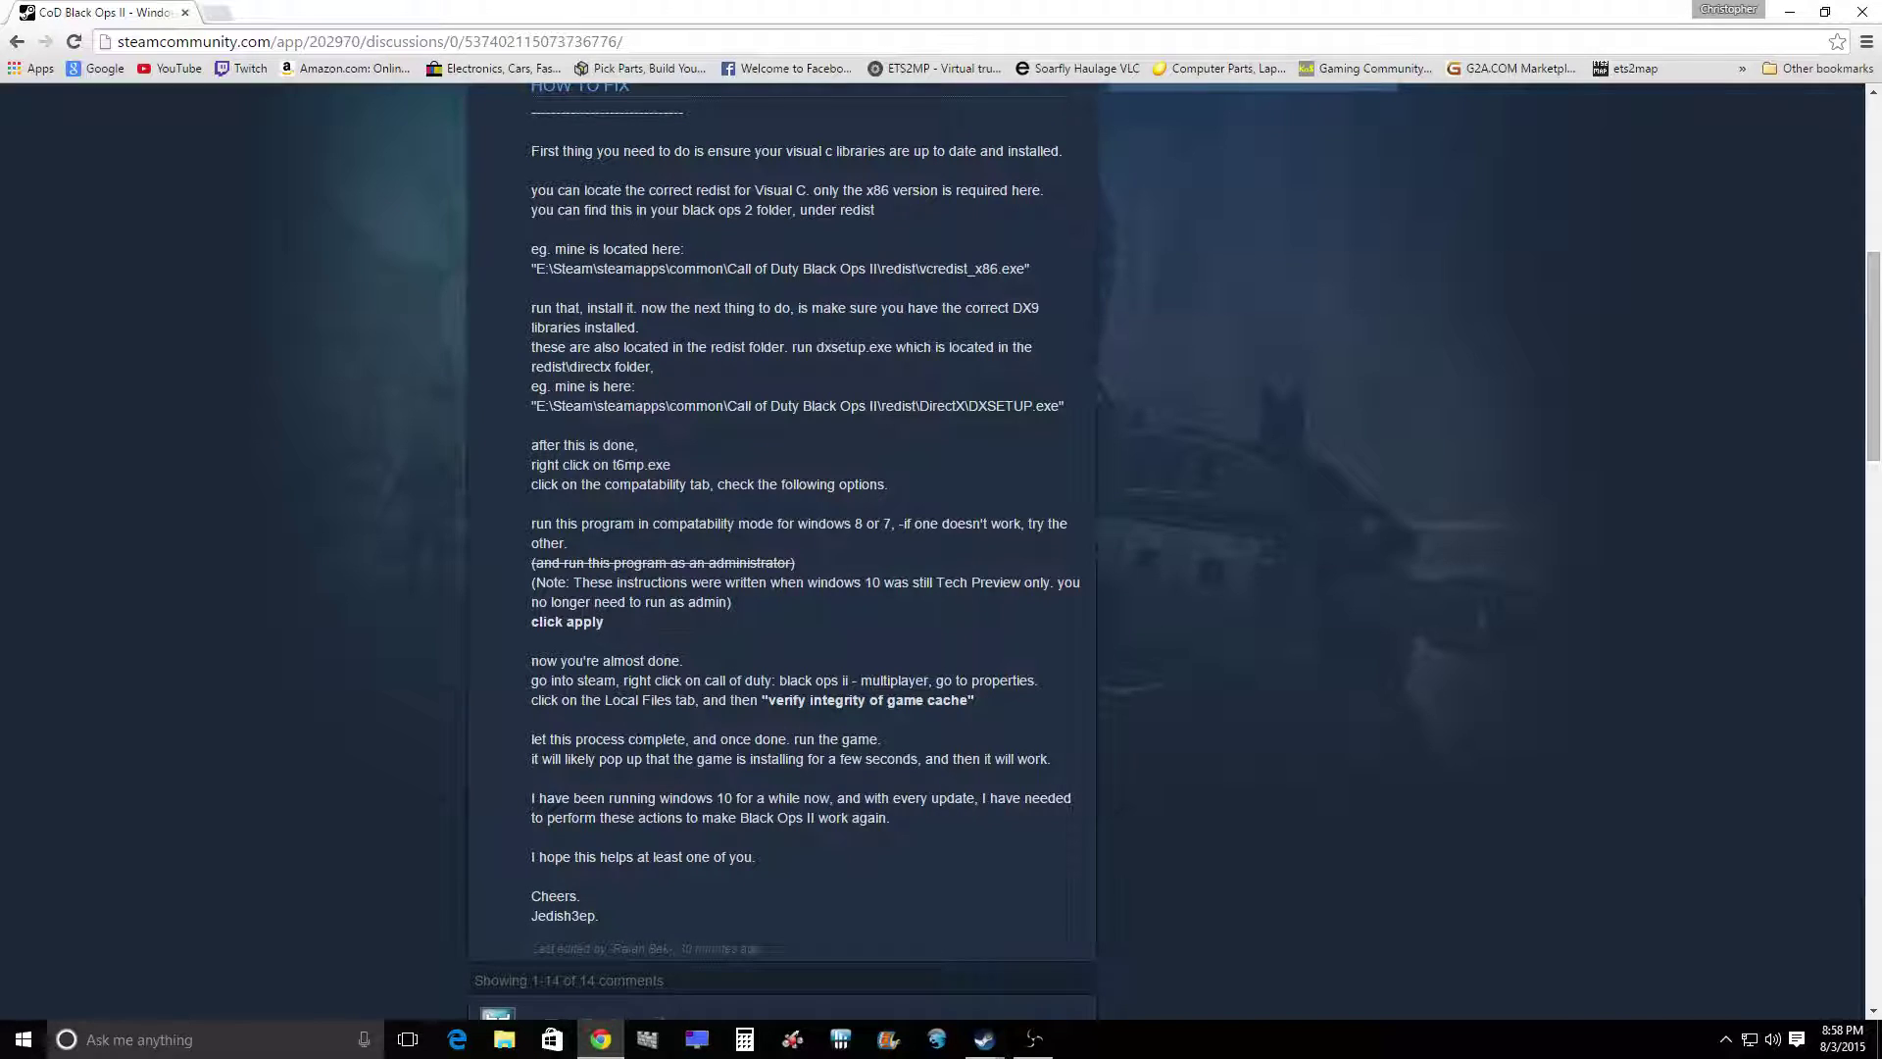
scroll(776, 354, "up", 3)
scroll(804, 440, "up", 4)
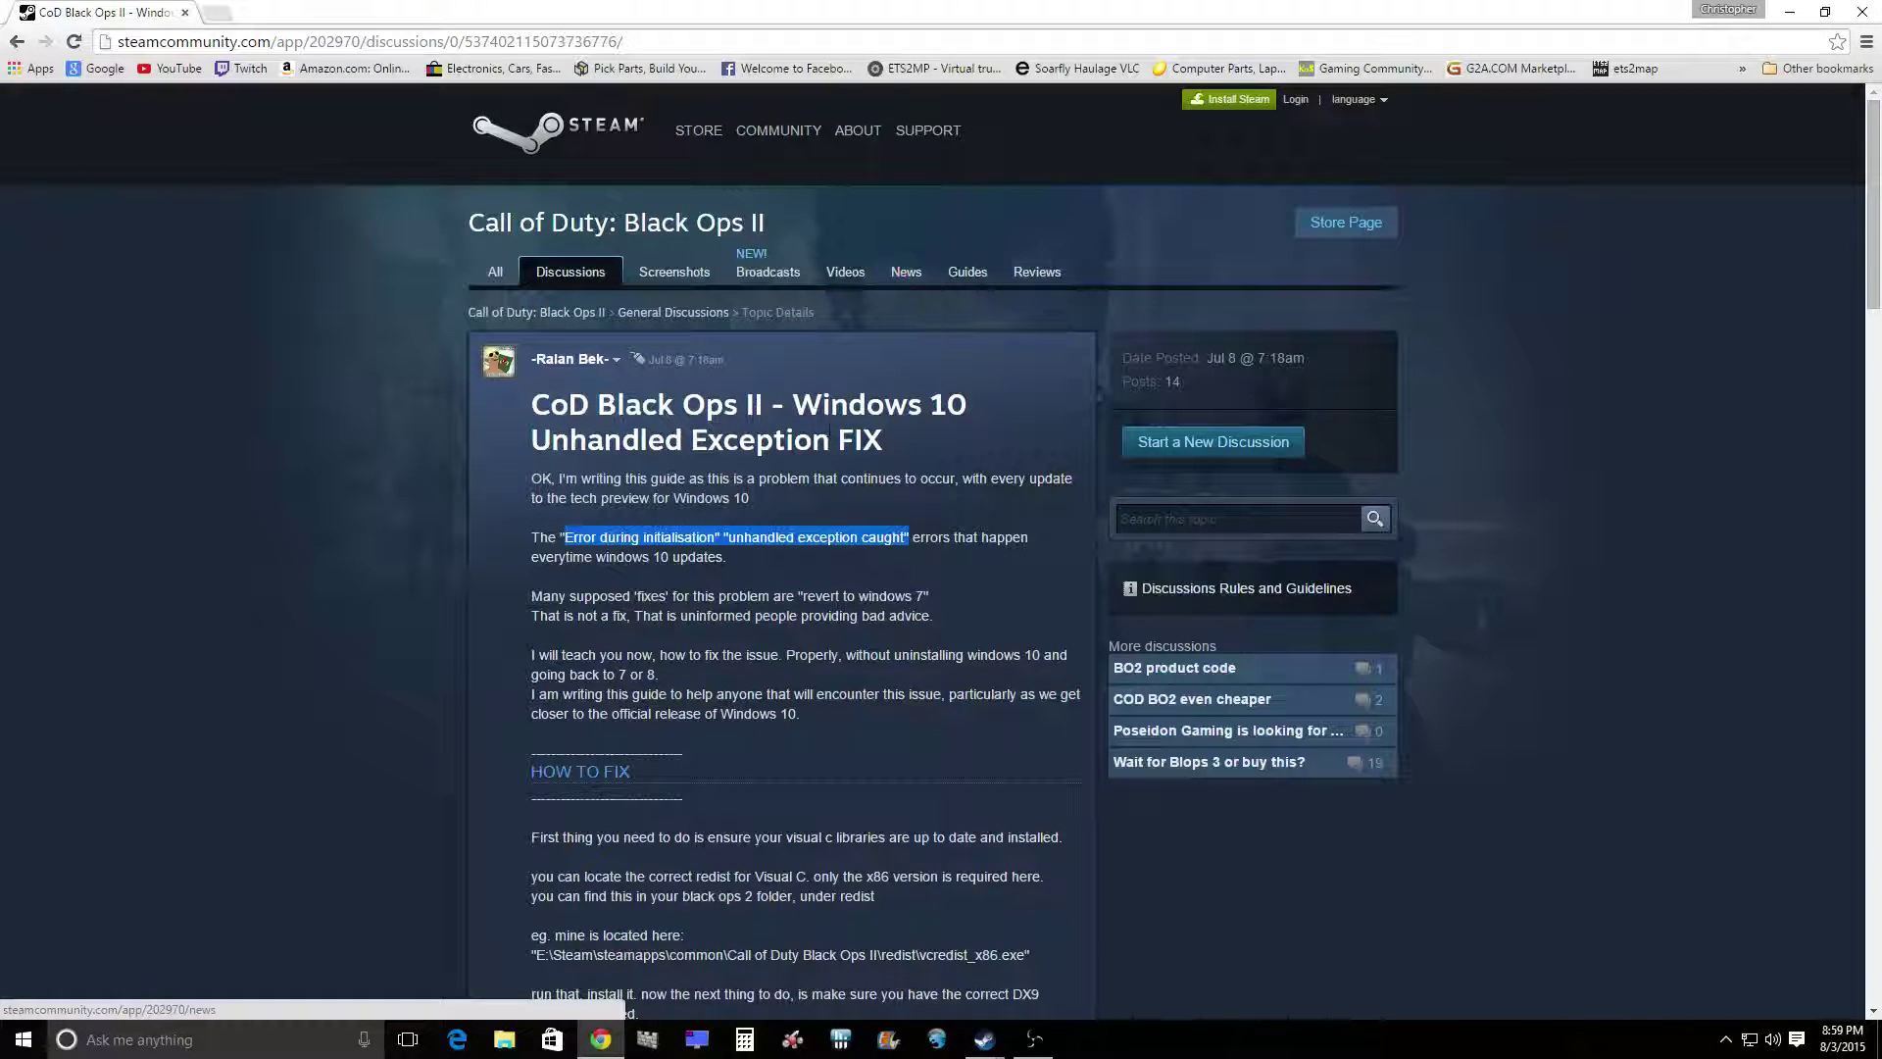
scroll(816, 489, "down", 3)
scroll(815, 491, "down", 1)
scroll(816, 490, "up", 5)
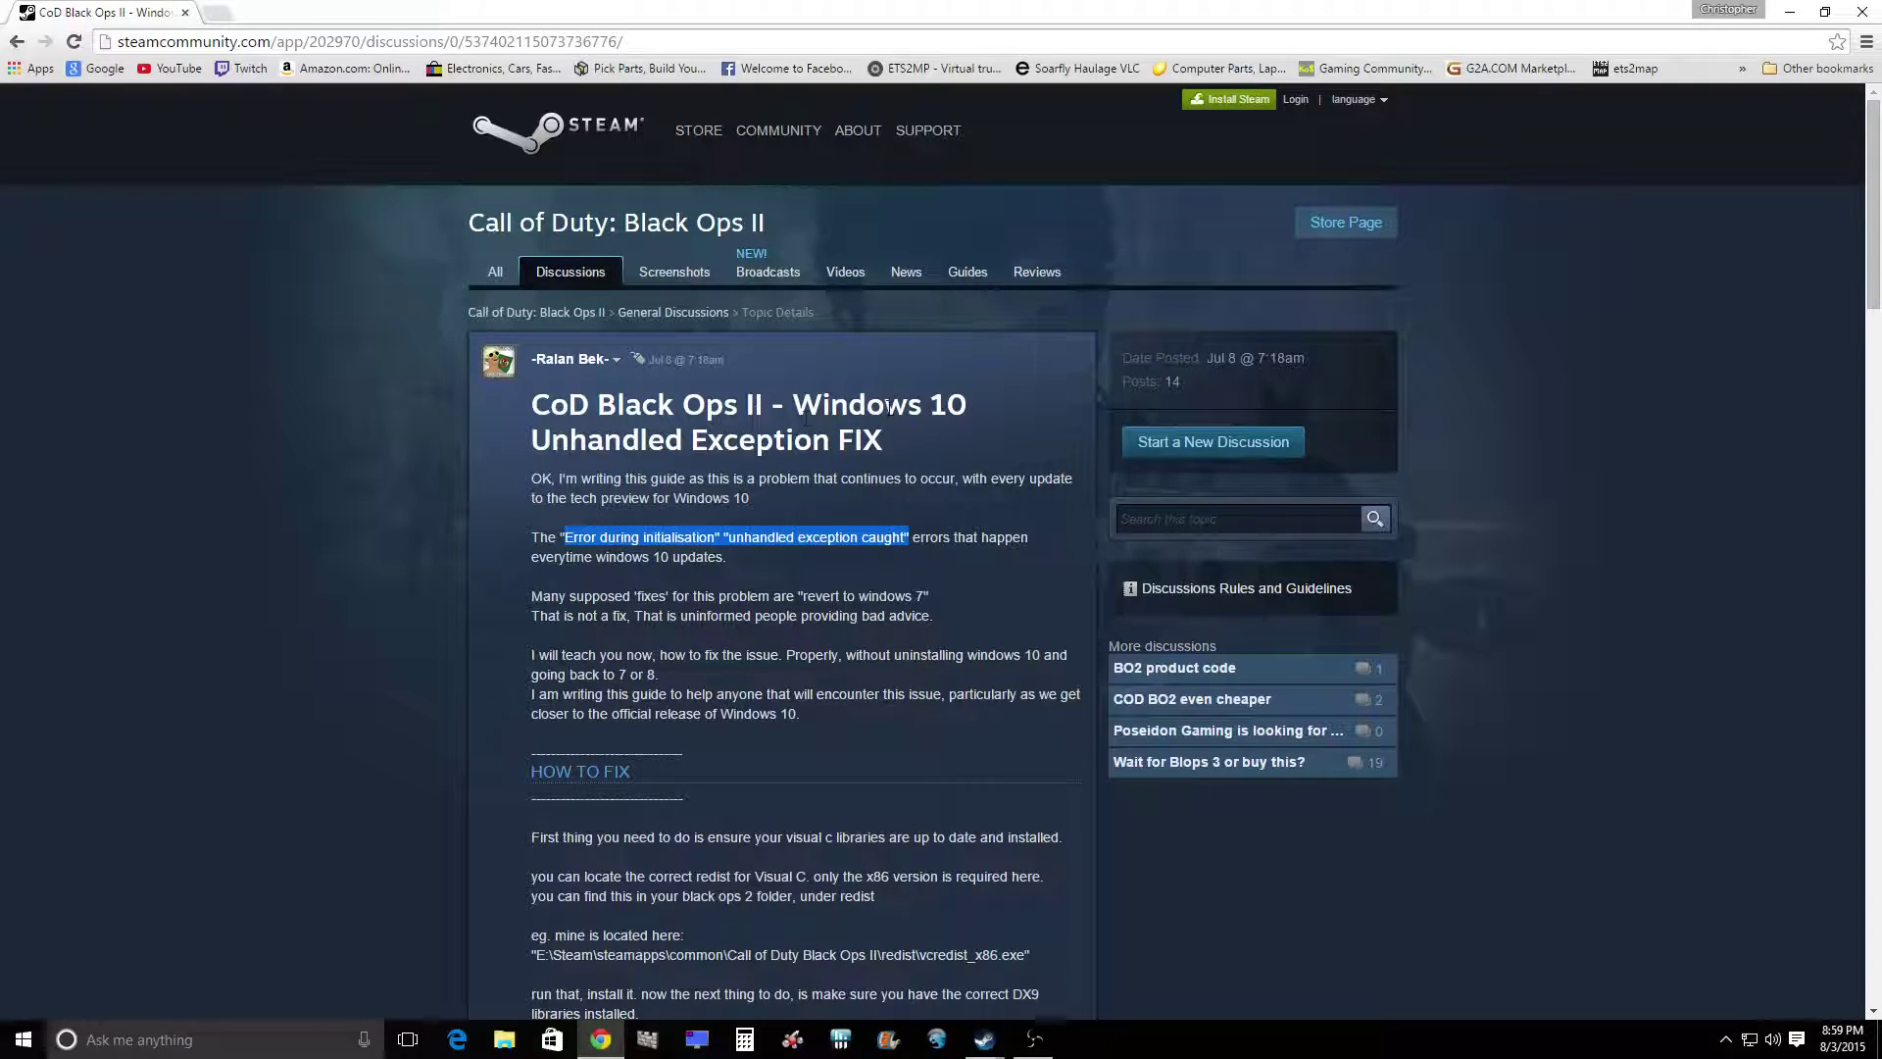
scroll(832, 490, "down", 1)
scroll(830, 490, "down", 3)
scroll(827, 505, "down", 1)
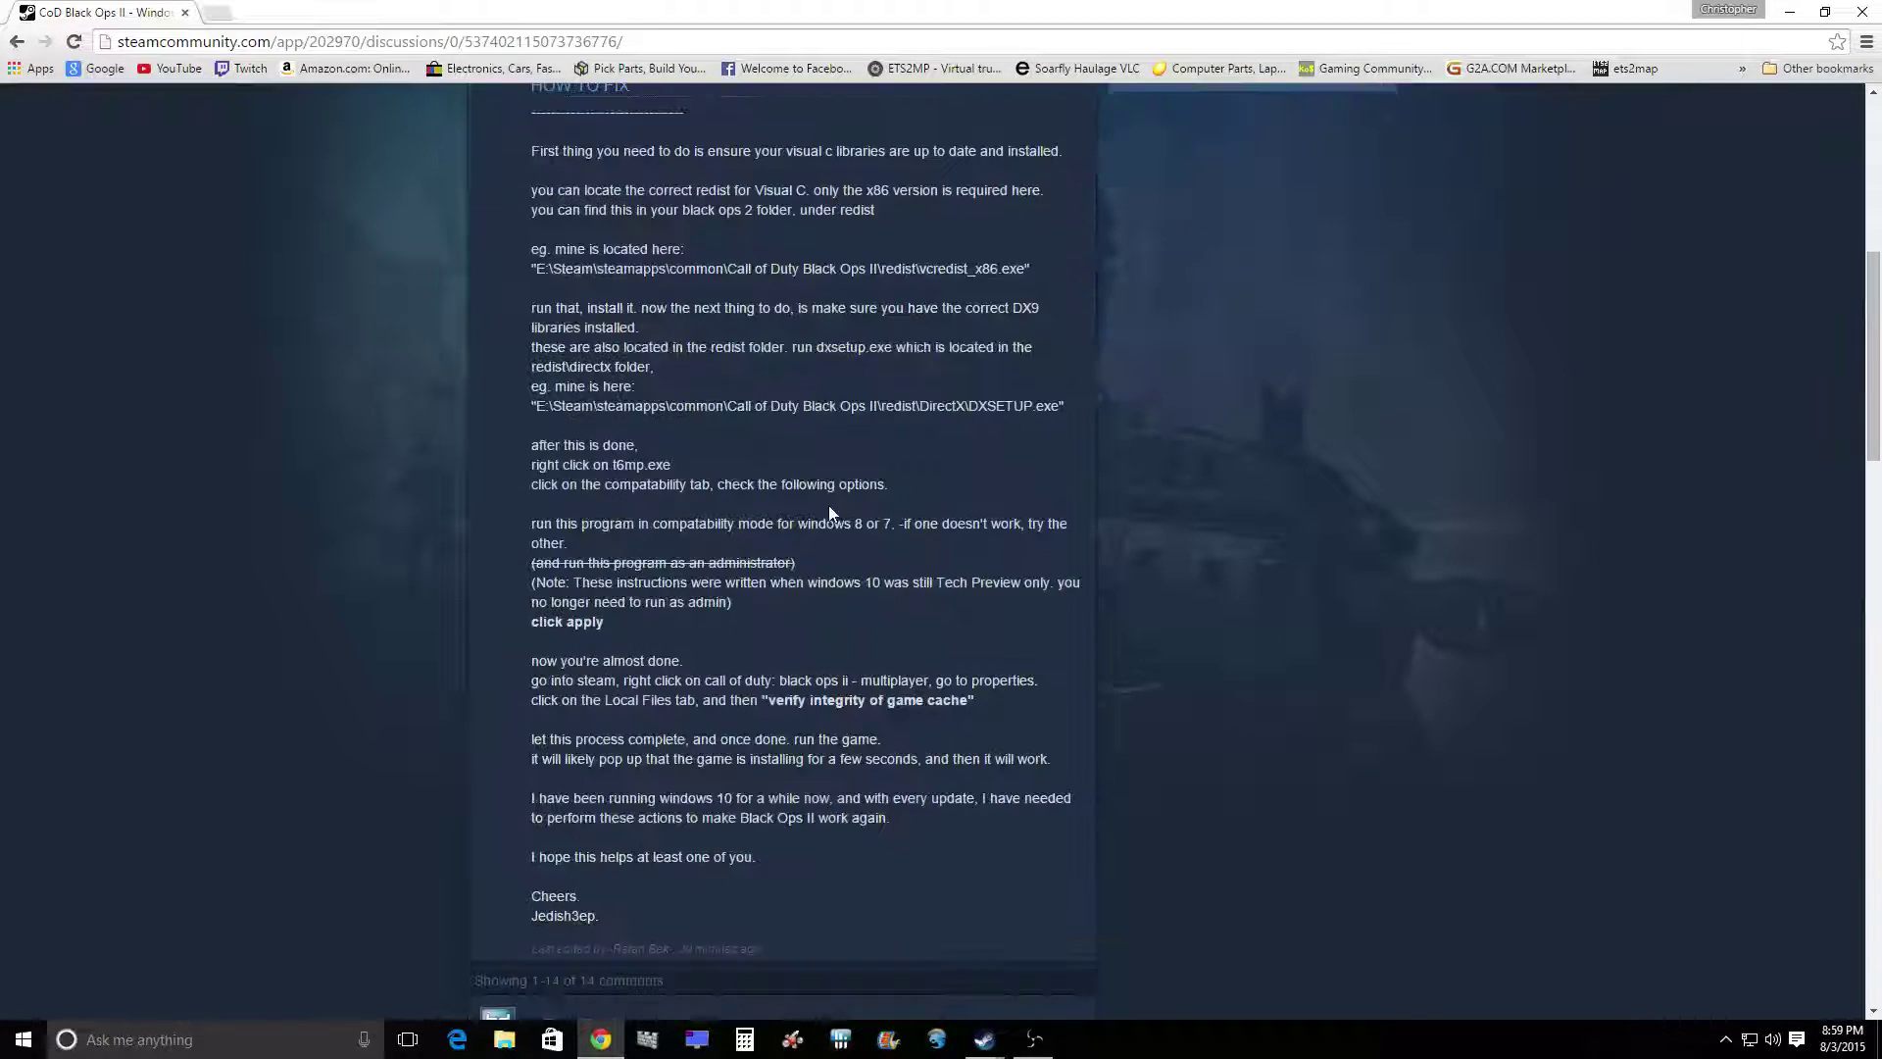
scroll(802, 523, "down", 1)
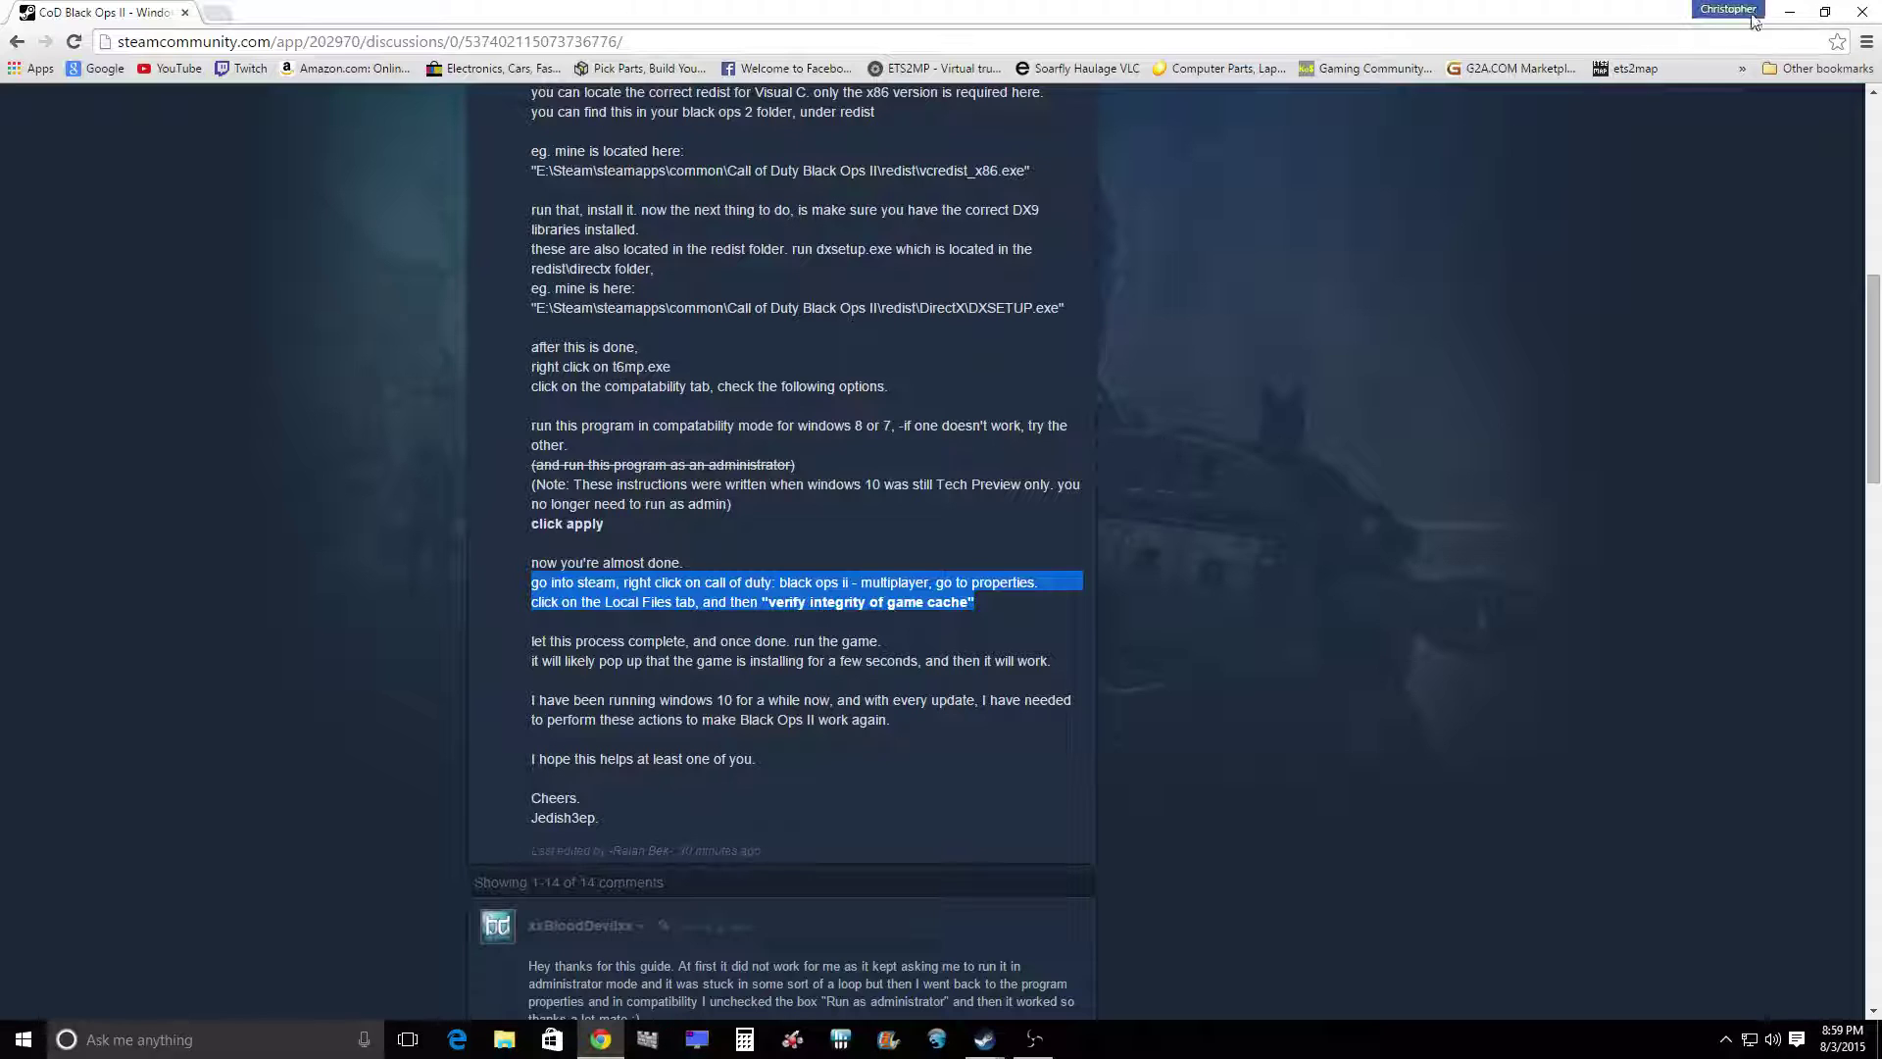
Step: Run Verify Integrity of Game Cache for Black Ops II - Multiplayer from Properties > Local Files
left_click(1787, 17)
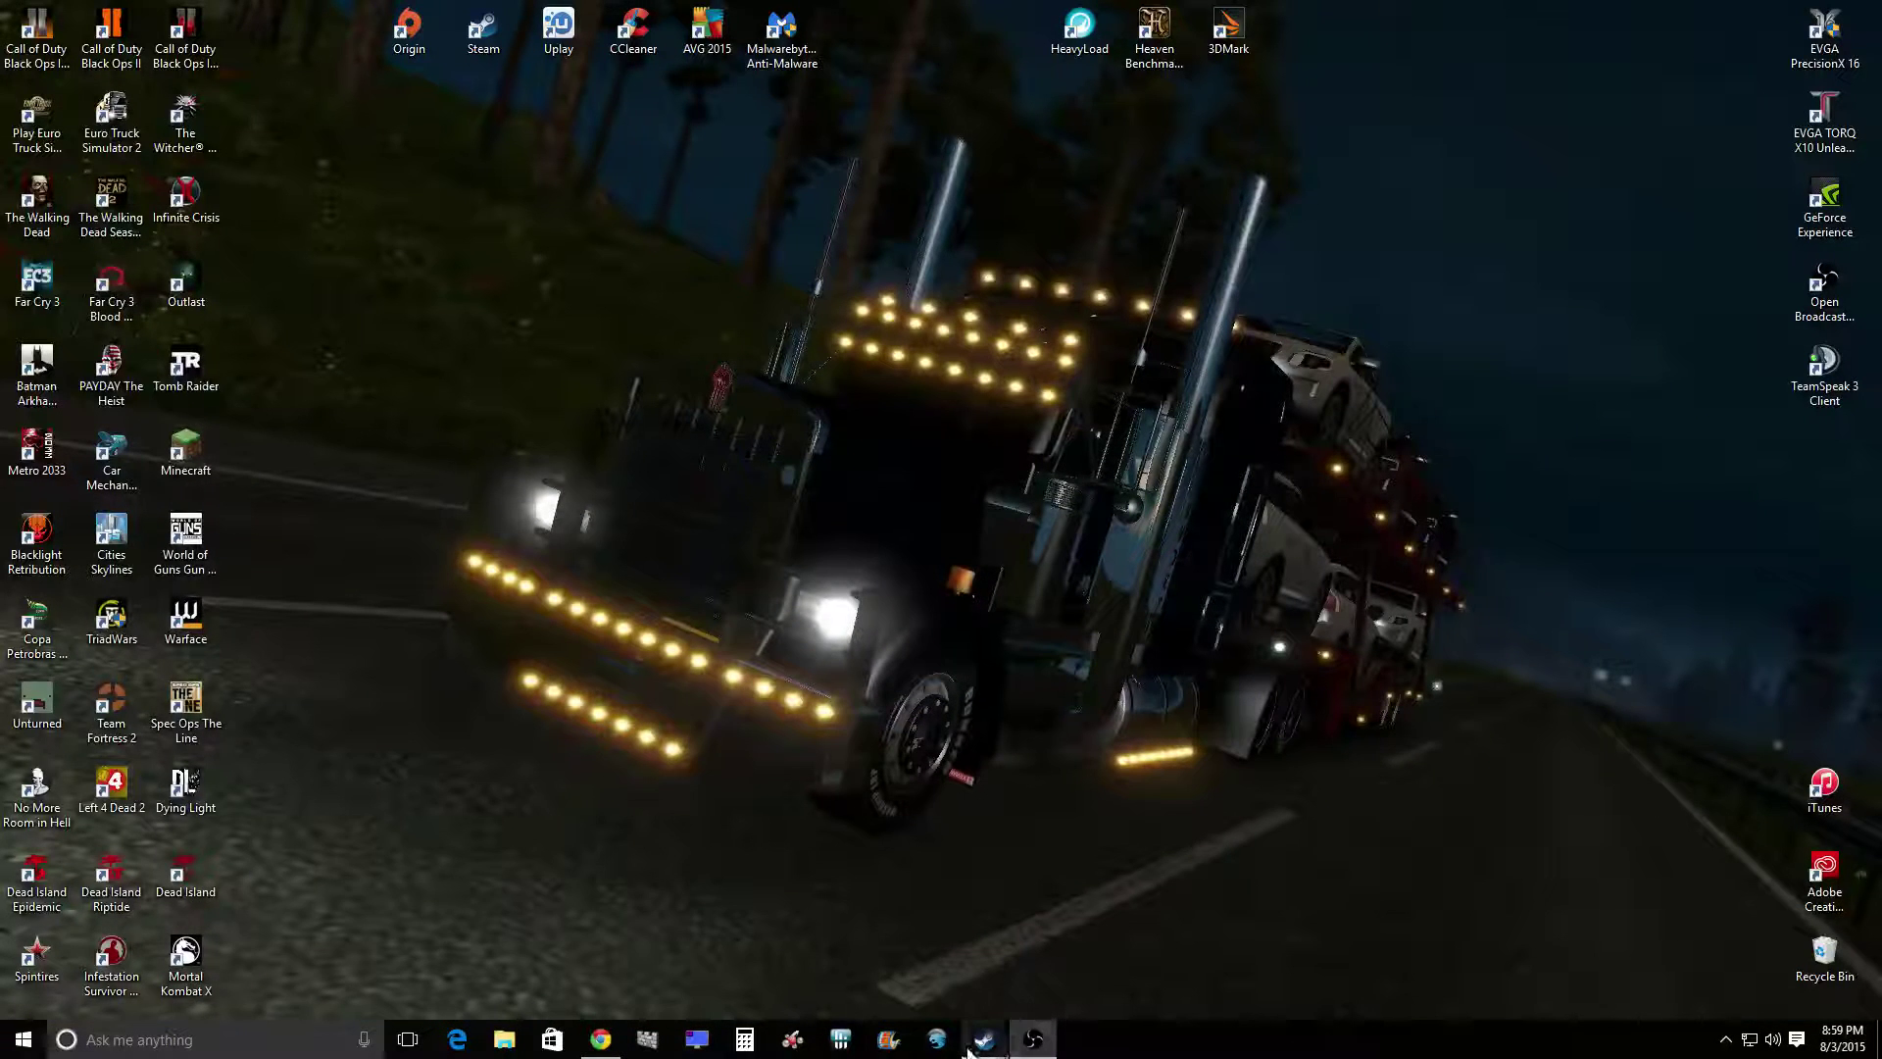
mouse_move(984, 1041)
left_click(1024, 993)
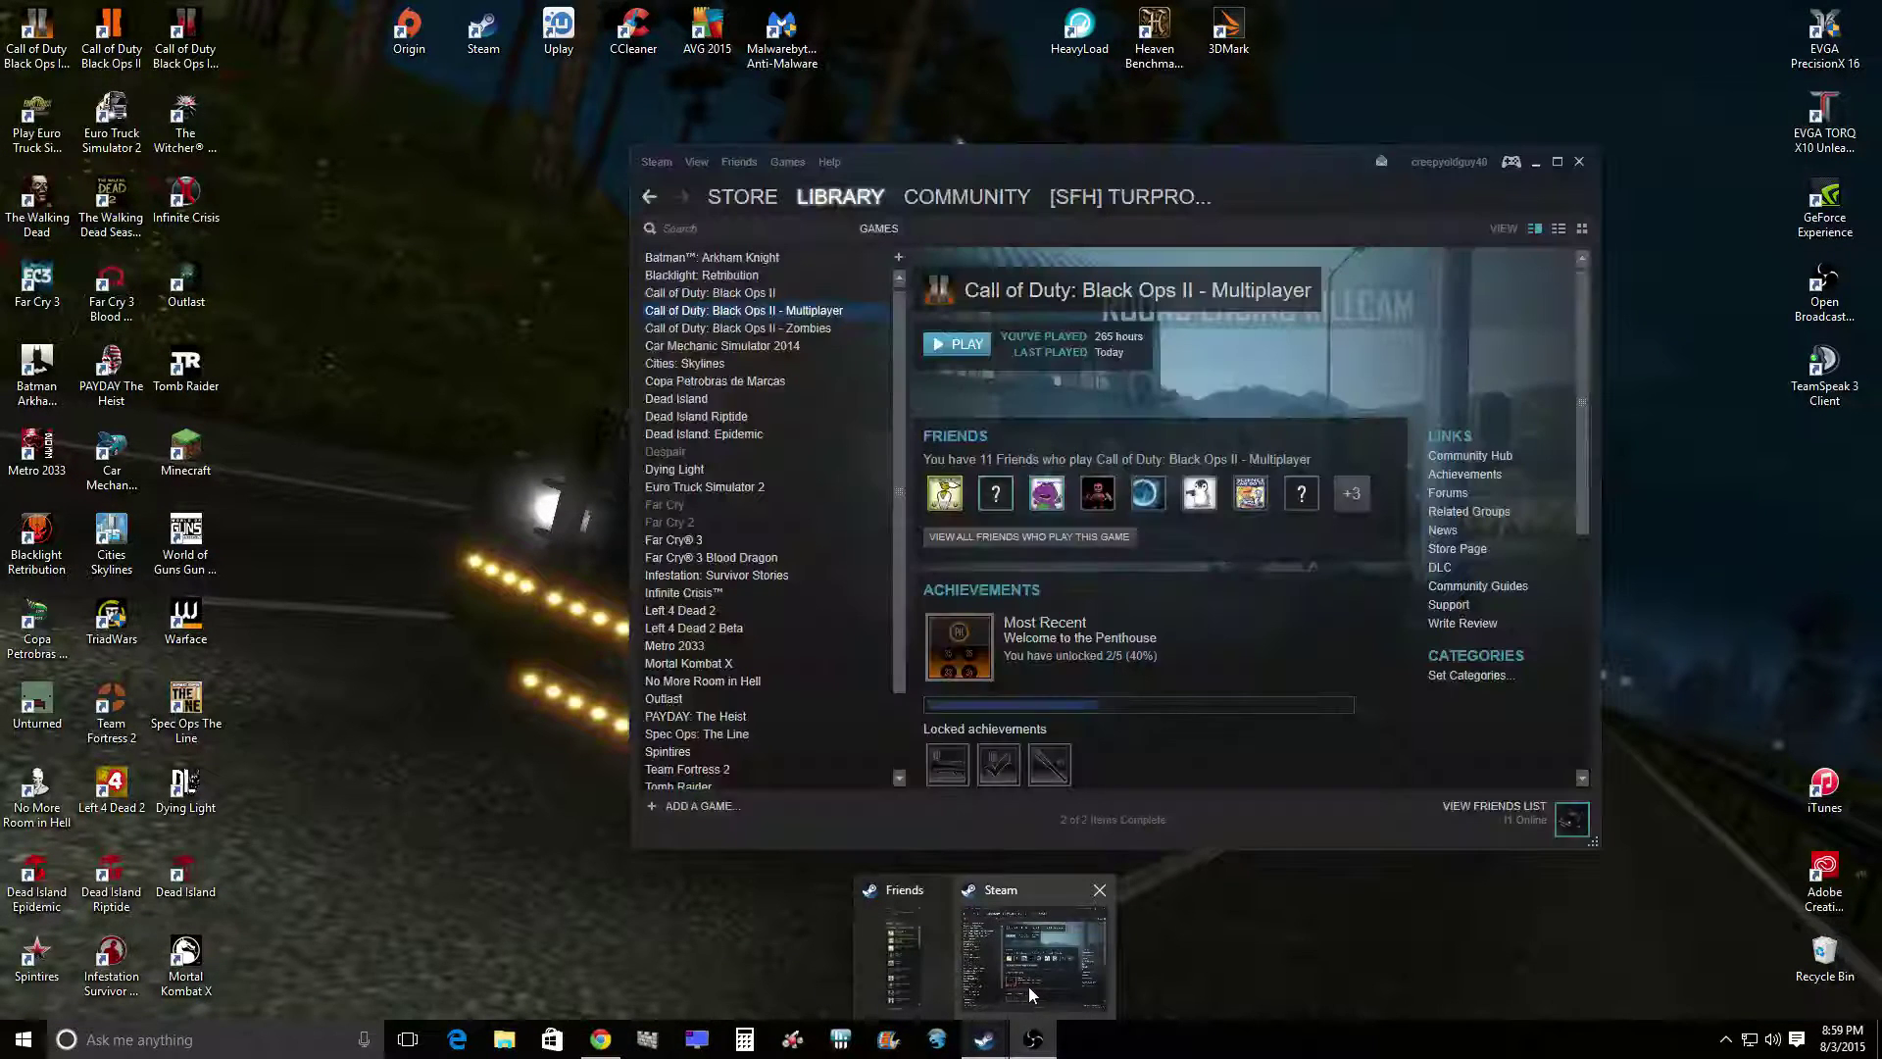
right_click(750, 314)
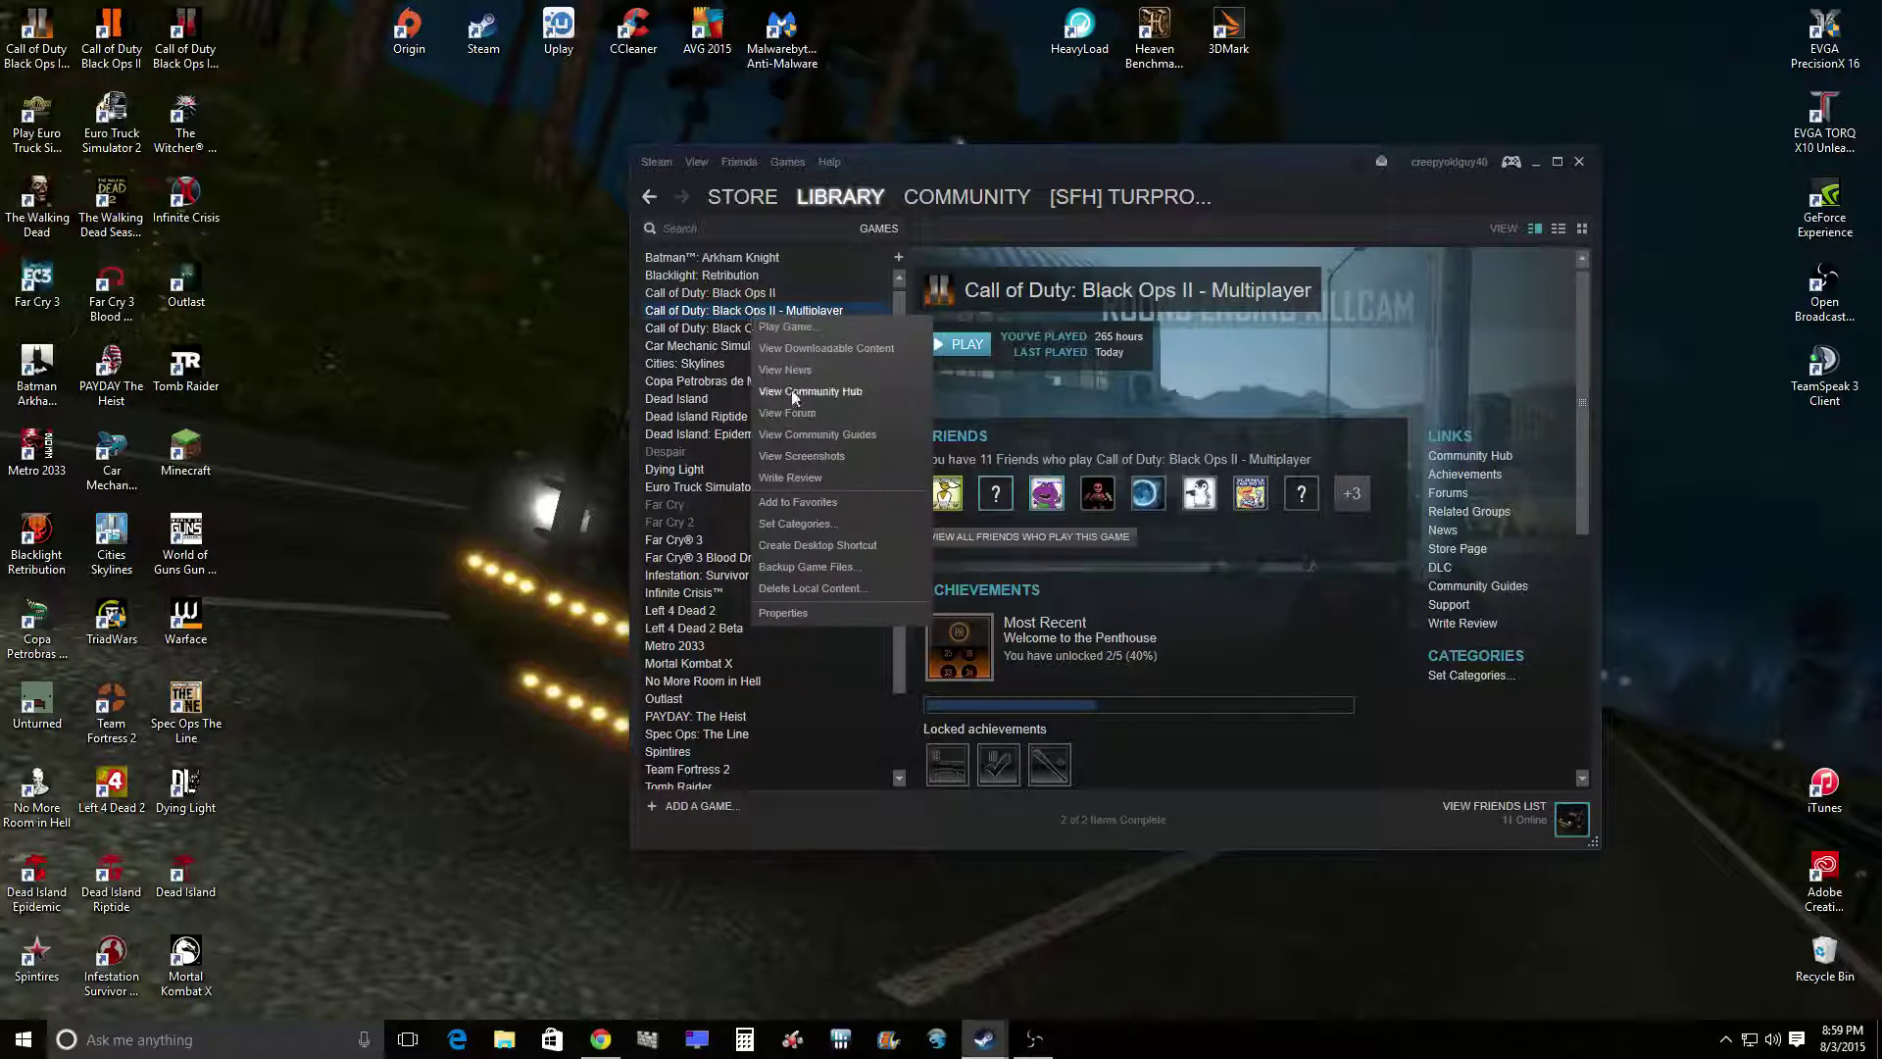
left_click(803, 613)
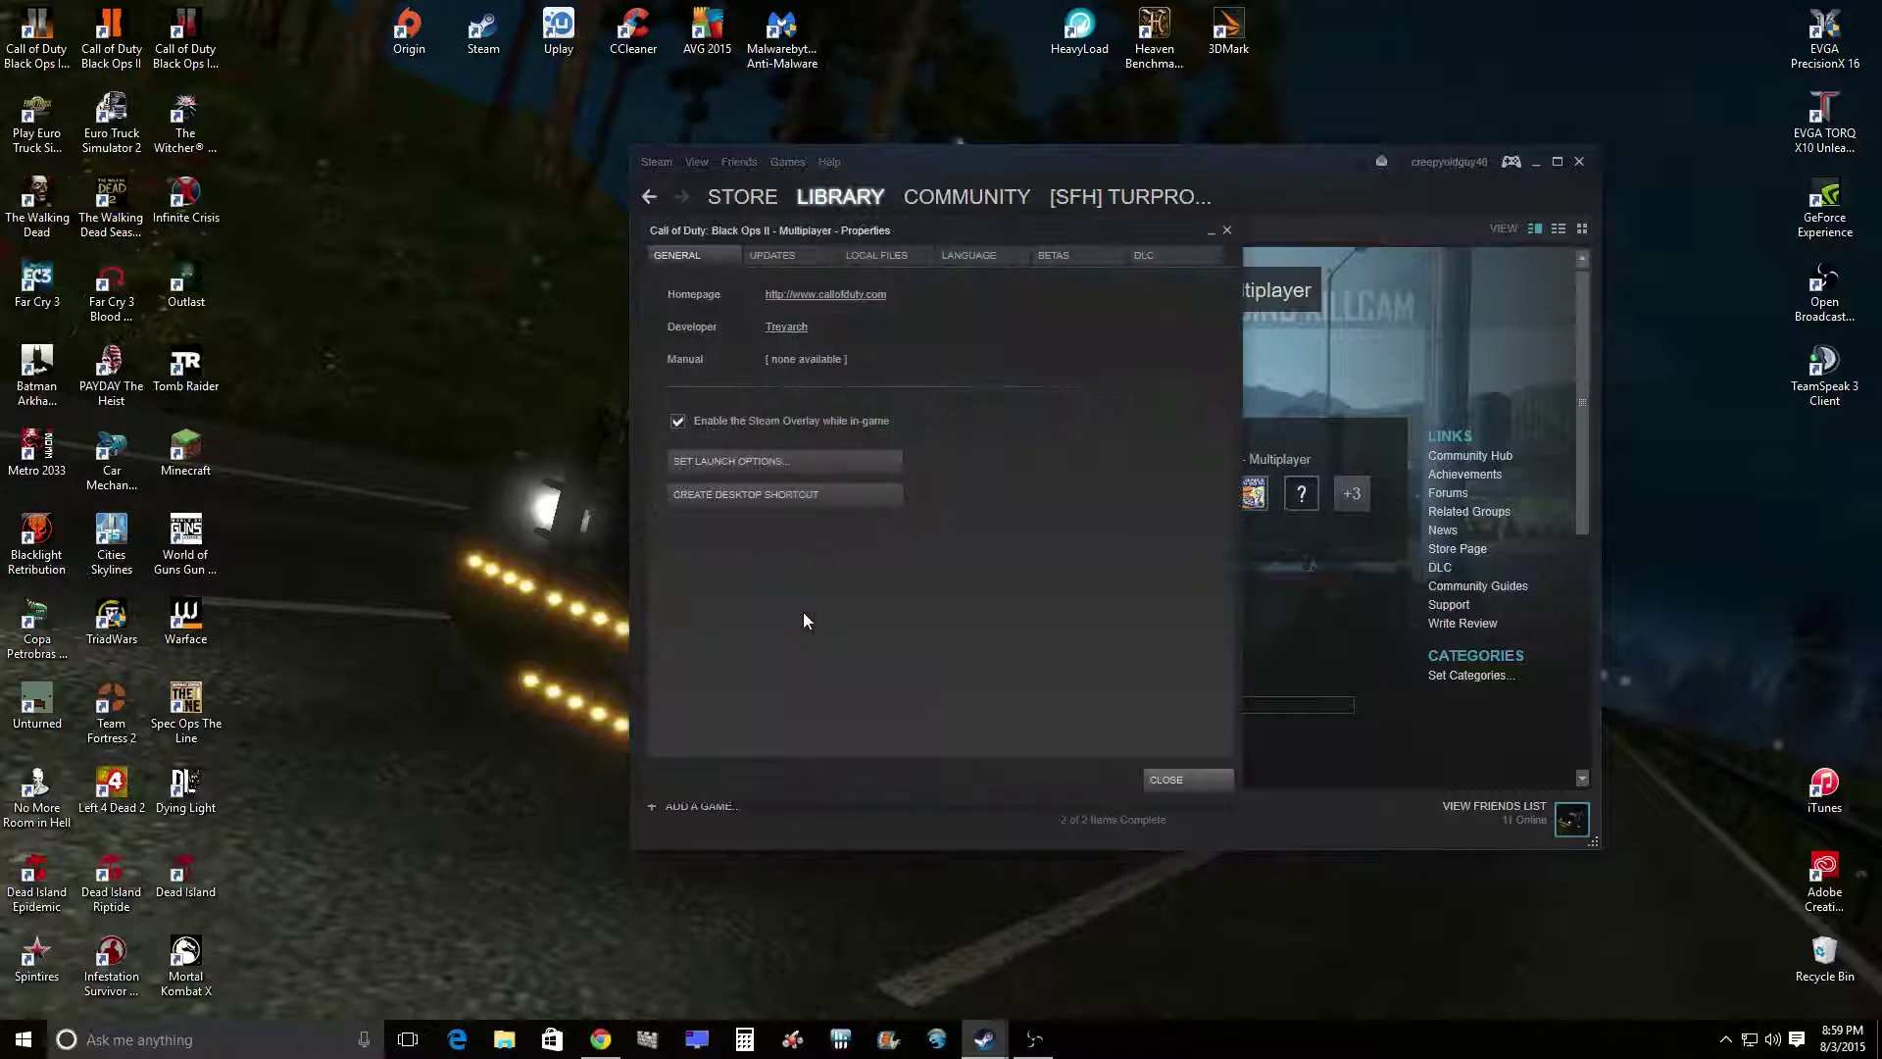
left_click(893, 256)
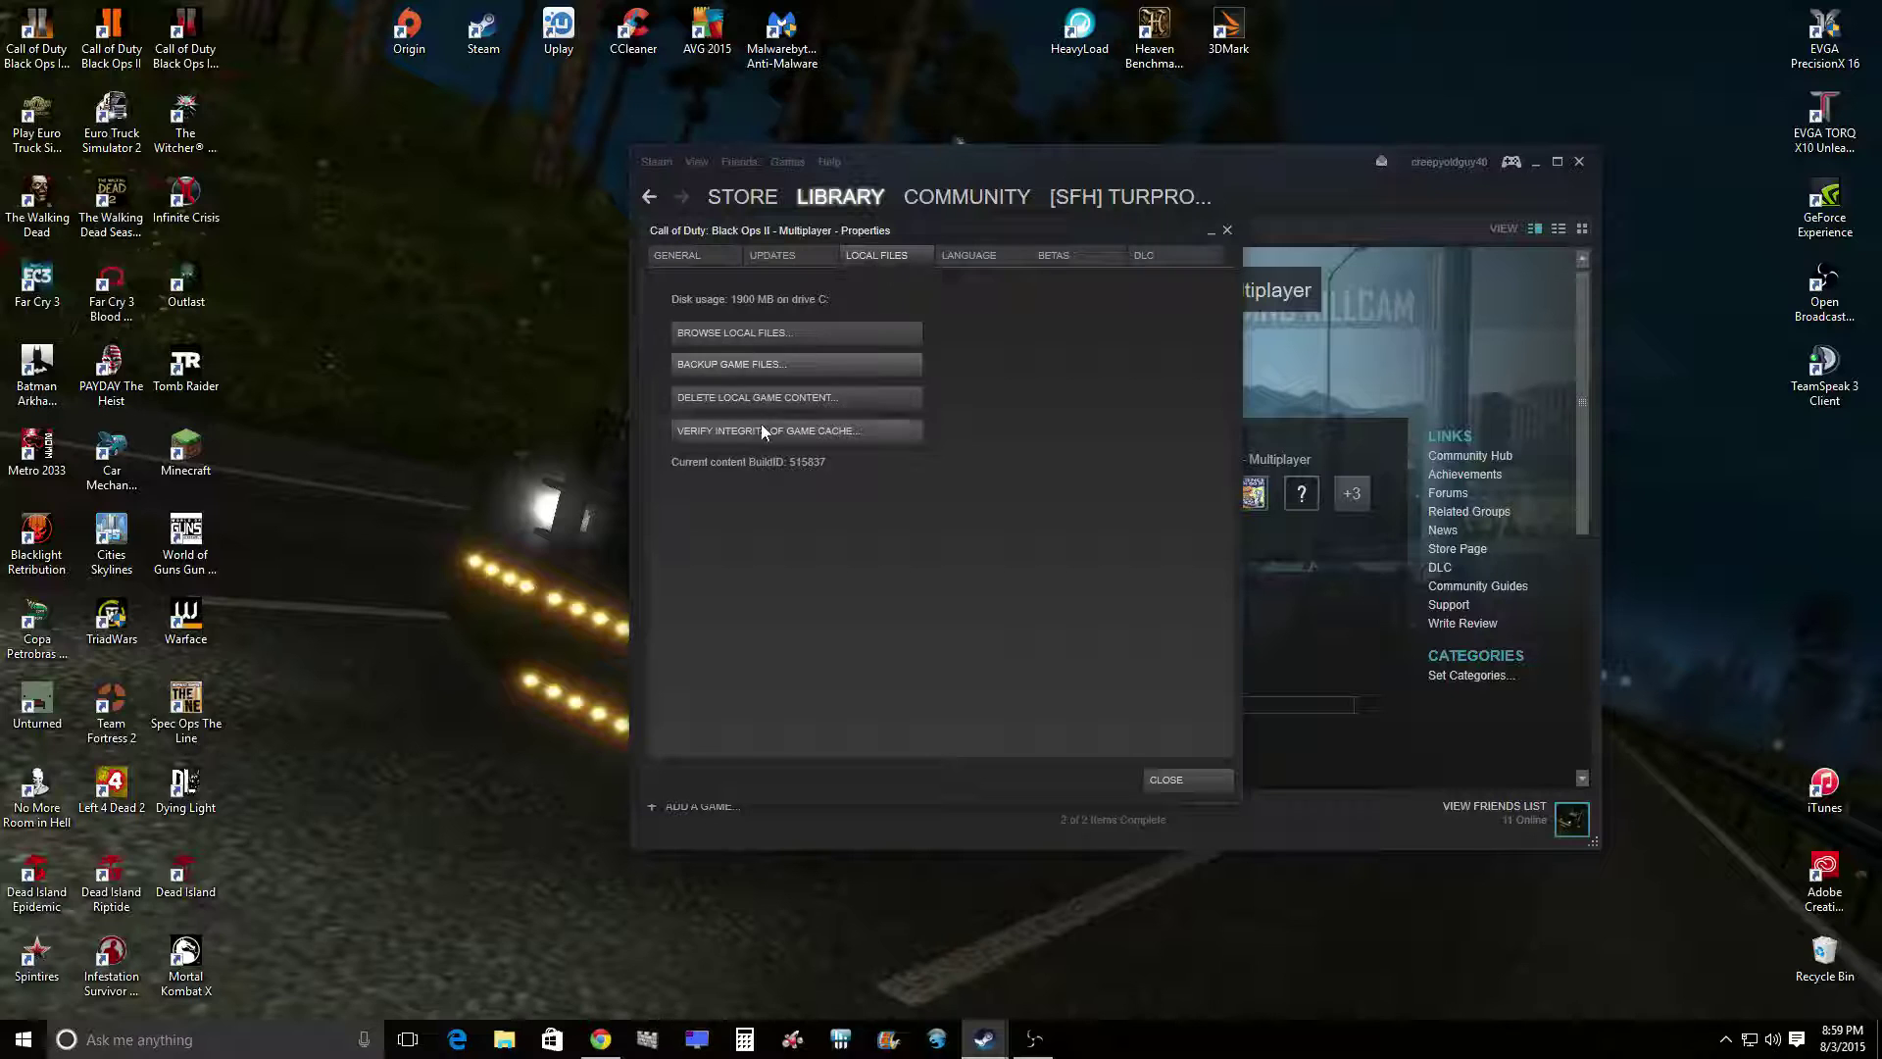
left_click(714, 435)
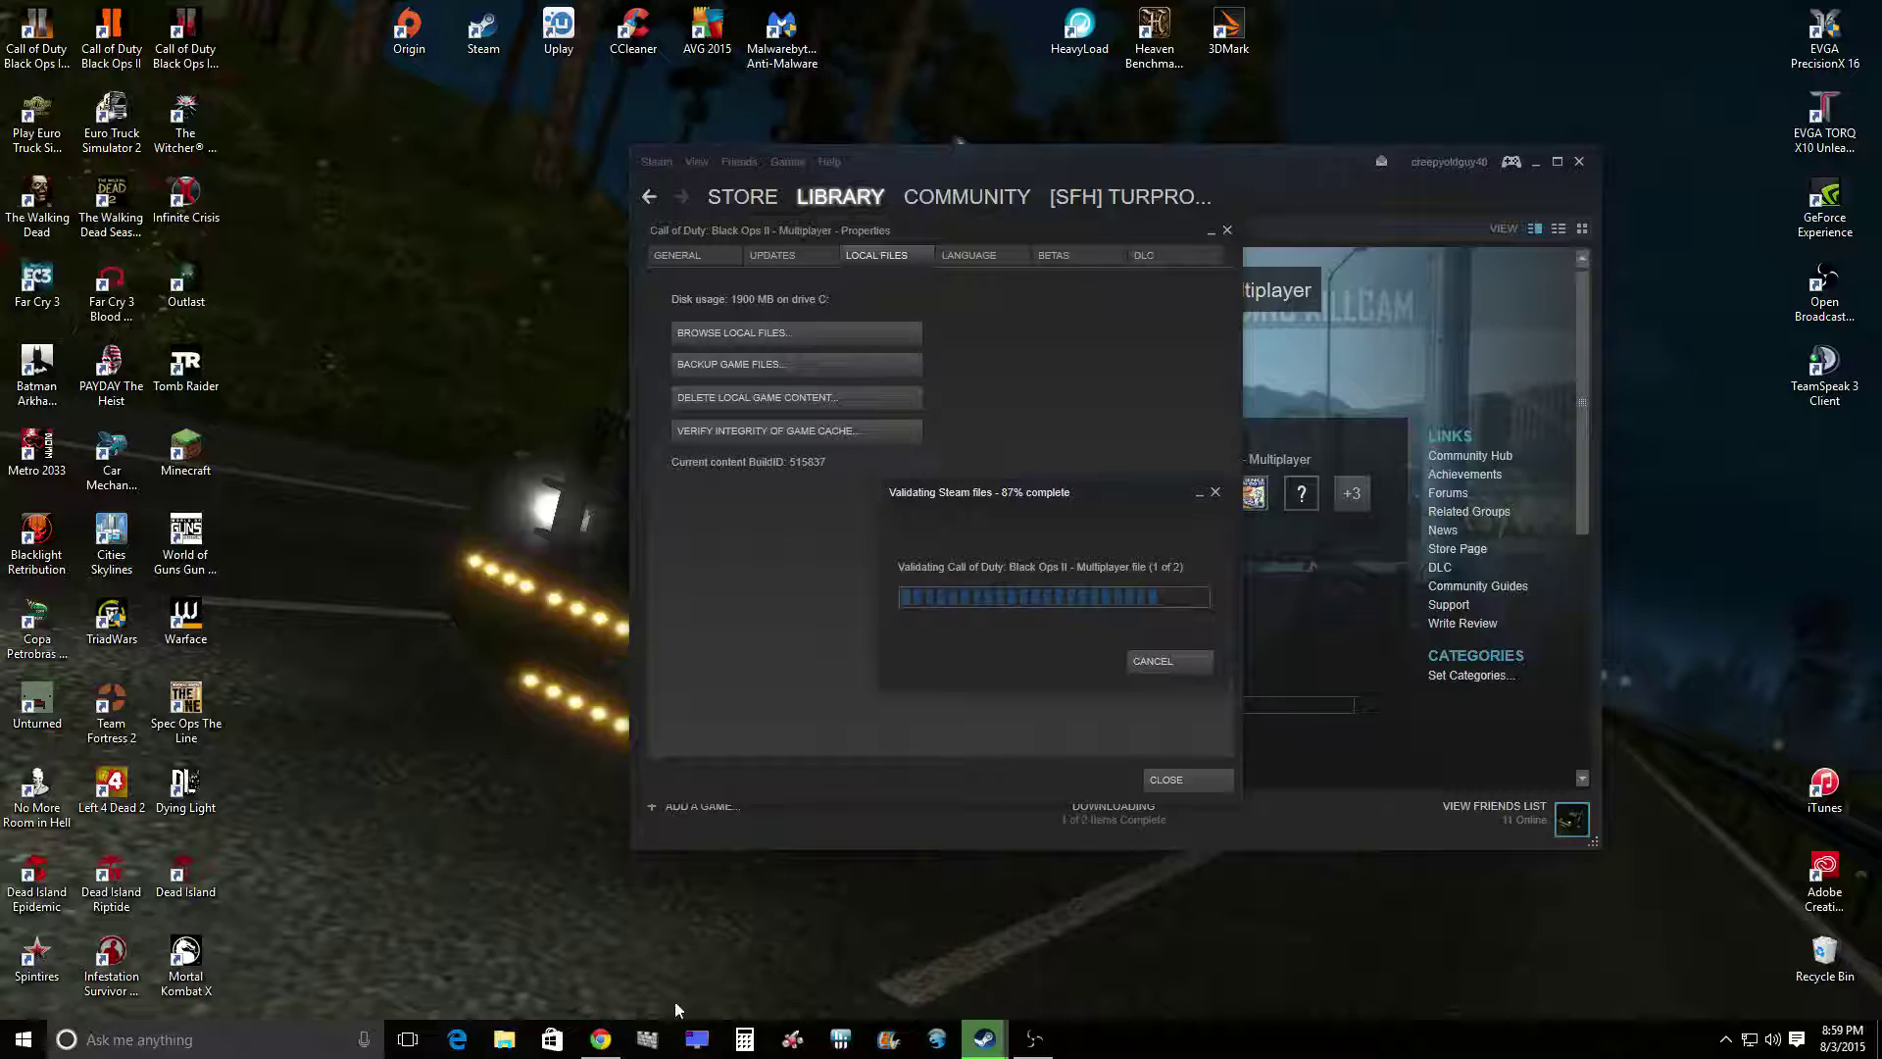
left_click(601, 1040)
Step: Deselect the guide text and minimise Chrome to reveal the Validating Steam files dialog
left_click(553, 620)
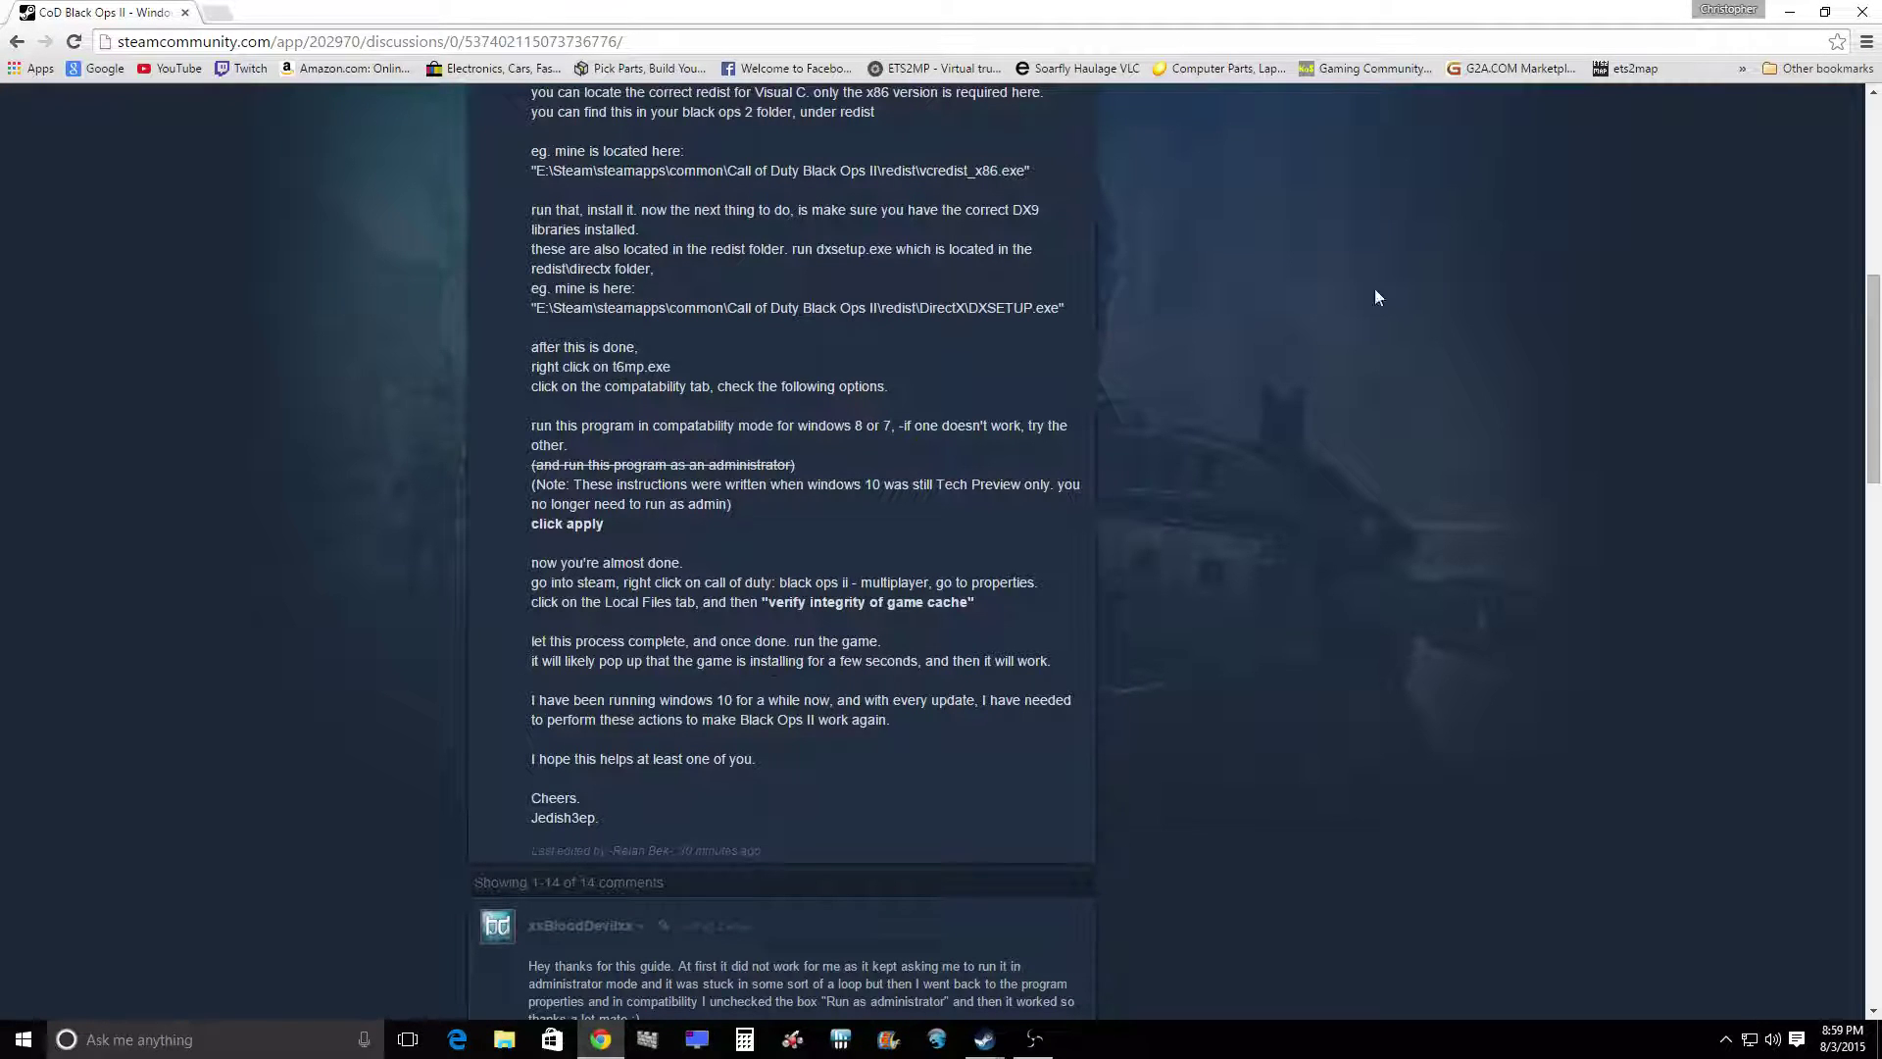
left_click(1856, 12)
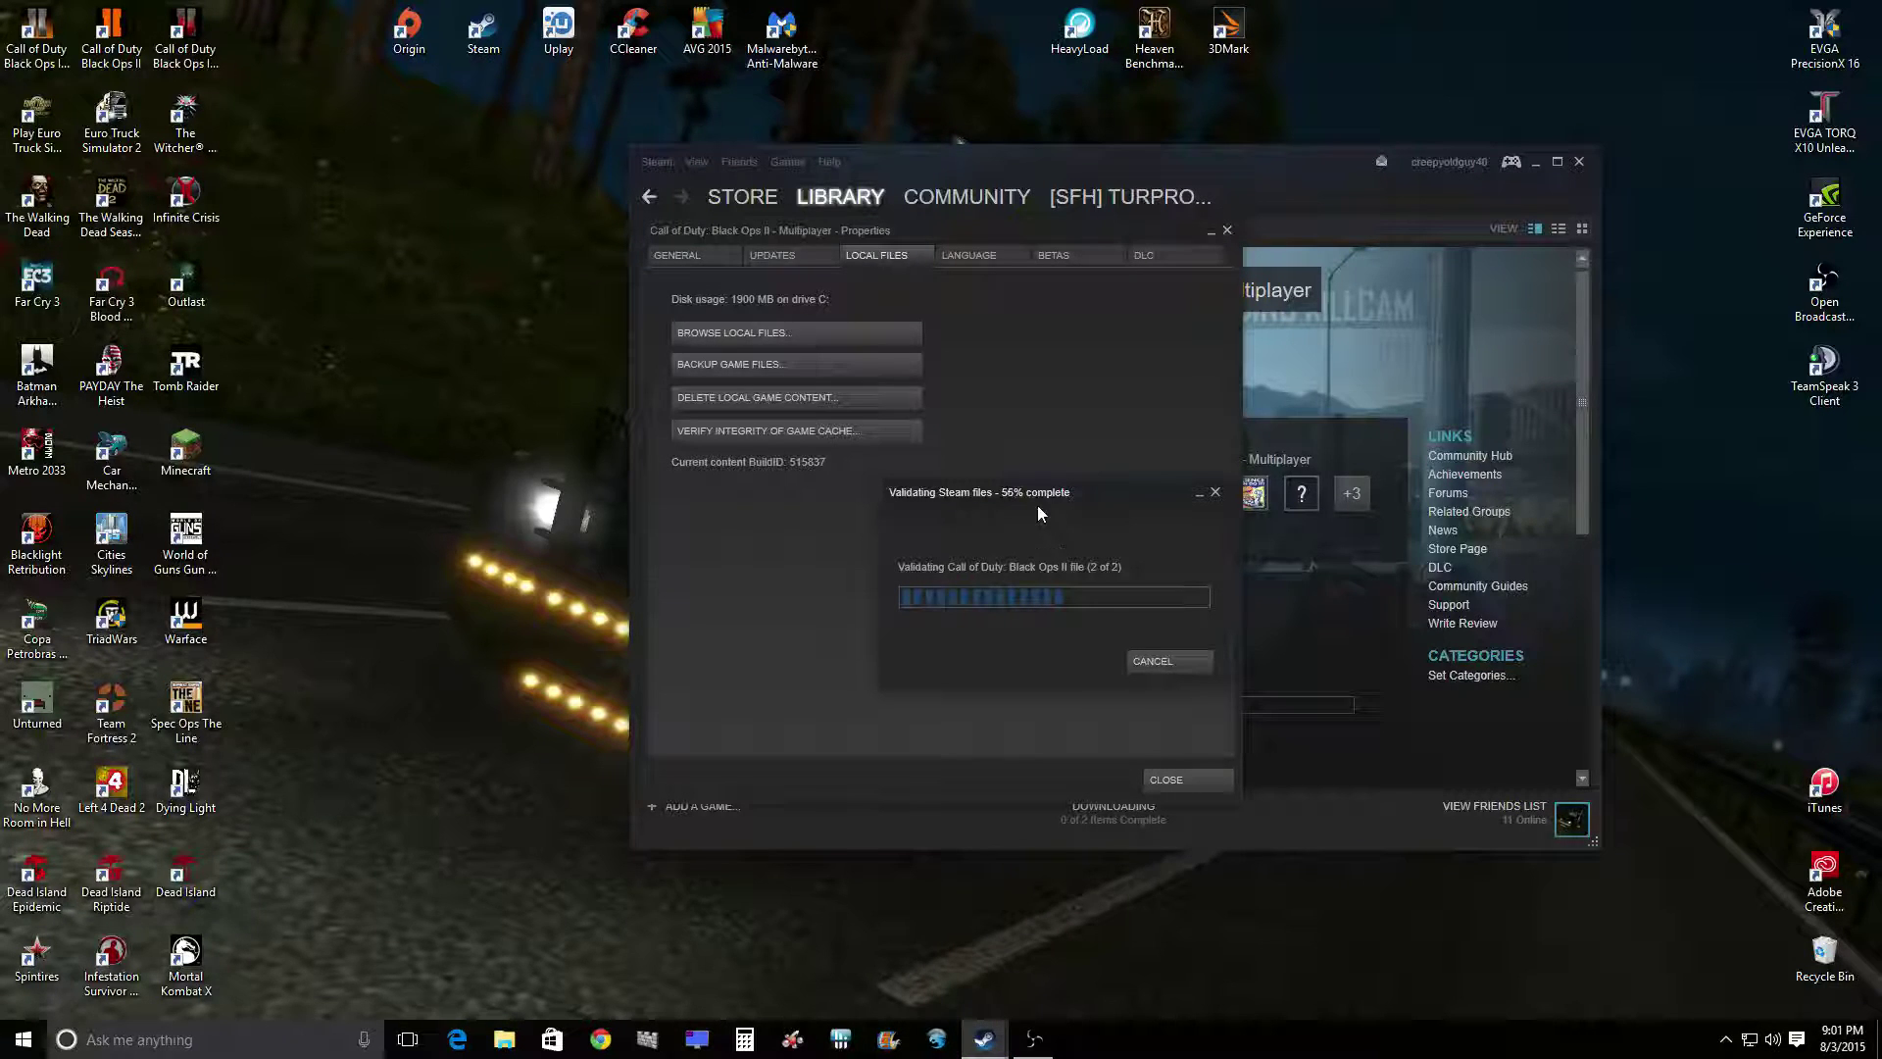
Step: Wait for 'All files successfully validated', then close the validation dialog and Properties window
left_click_drag(1109, 161, 1008, 153)
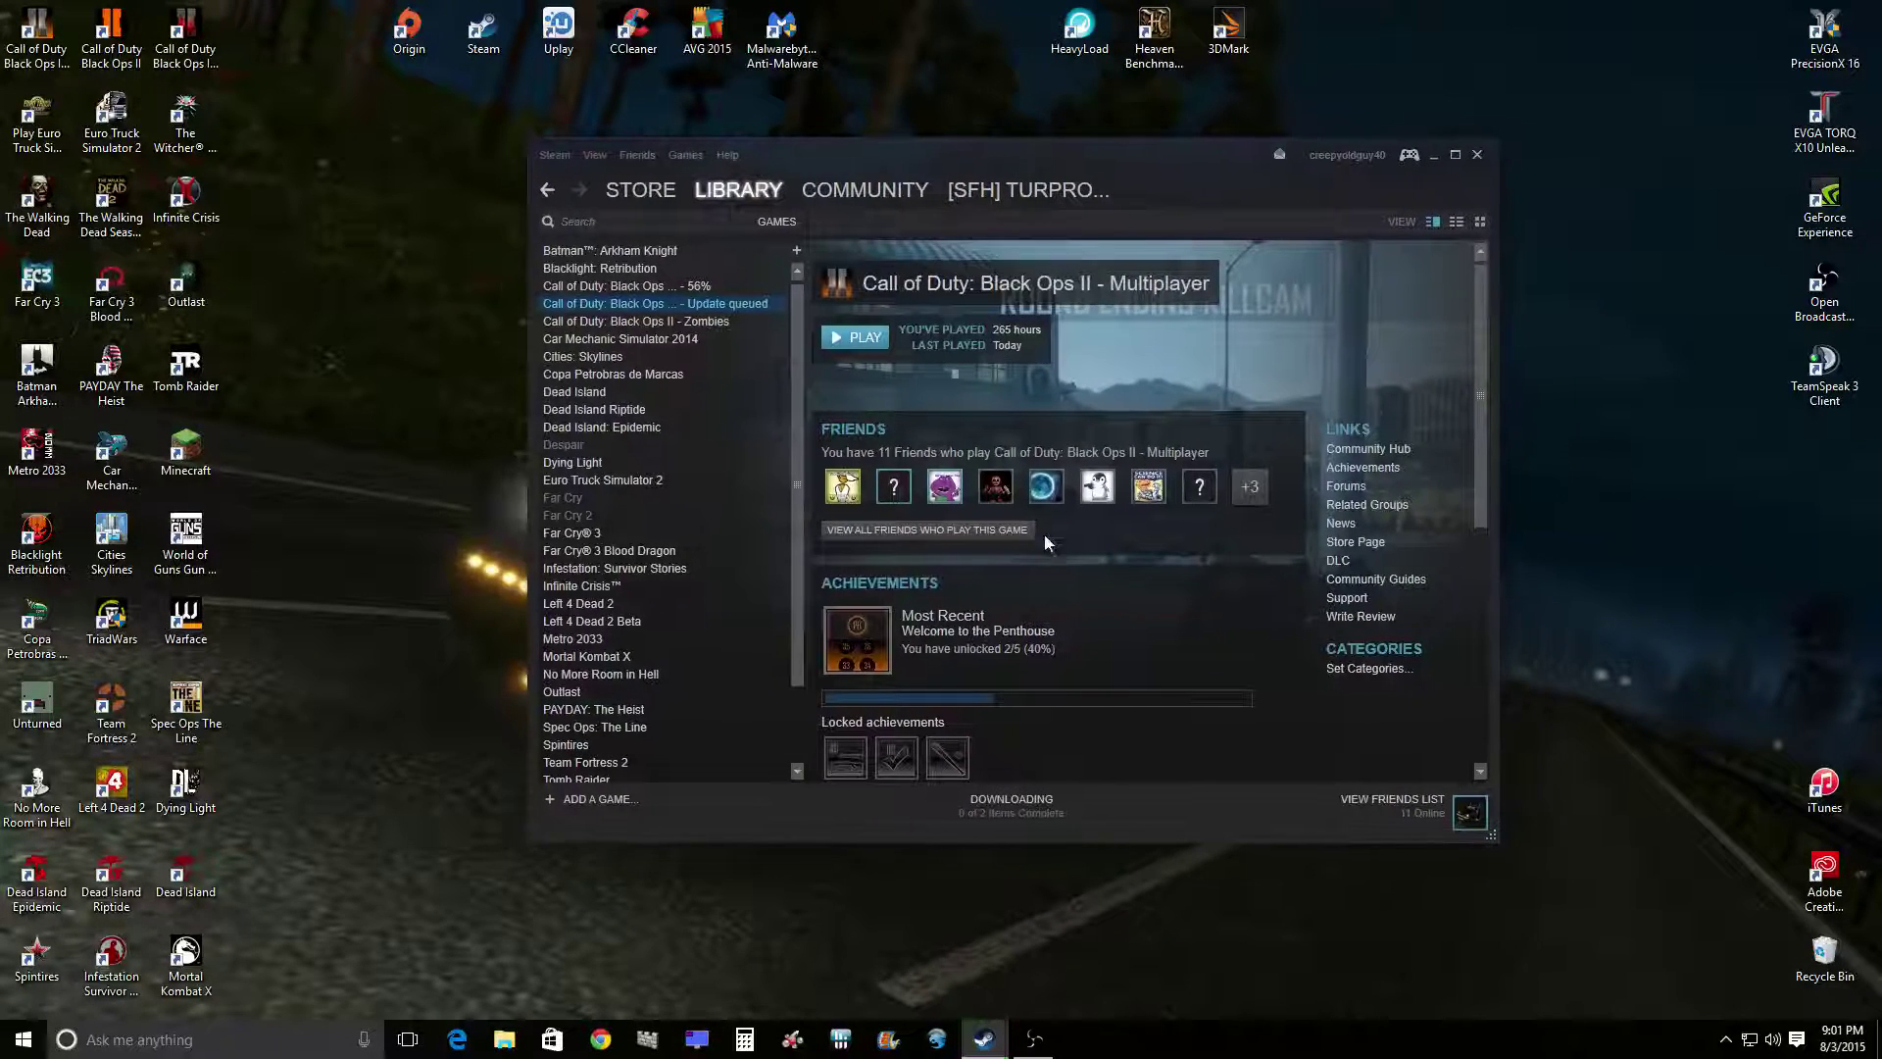
mouse_move(983, 1040)
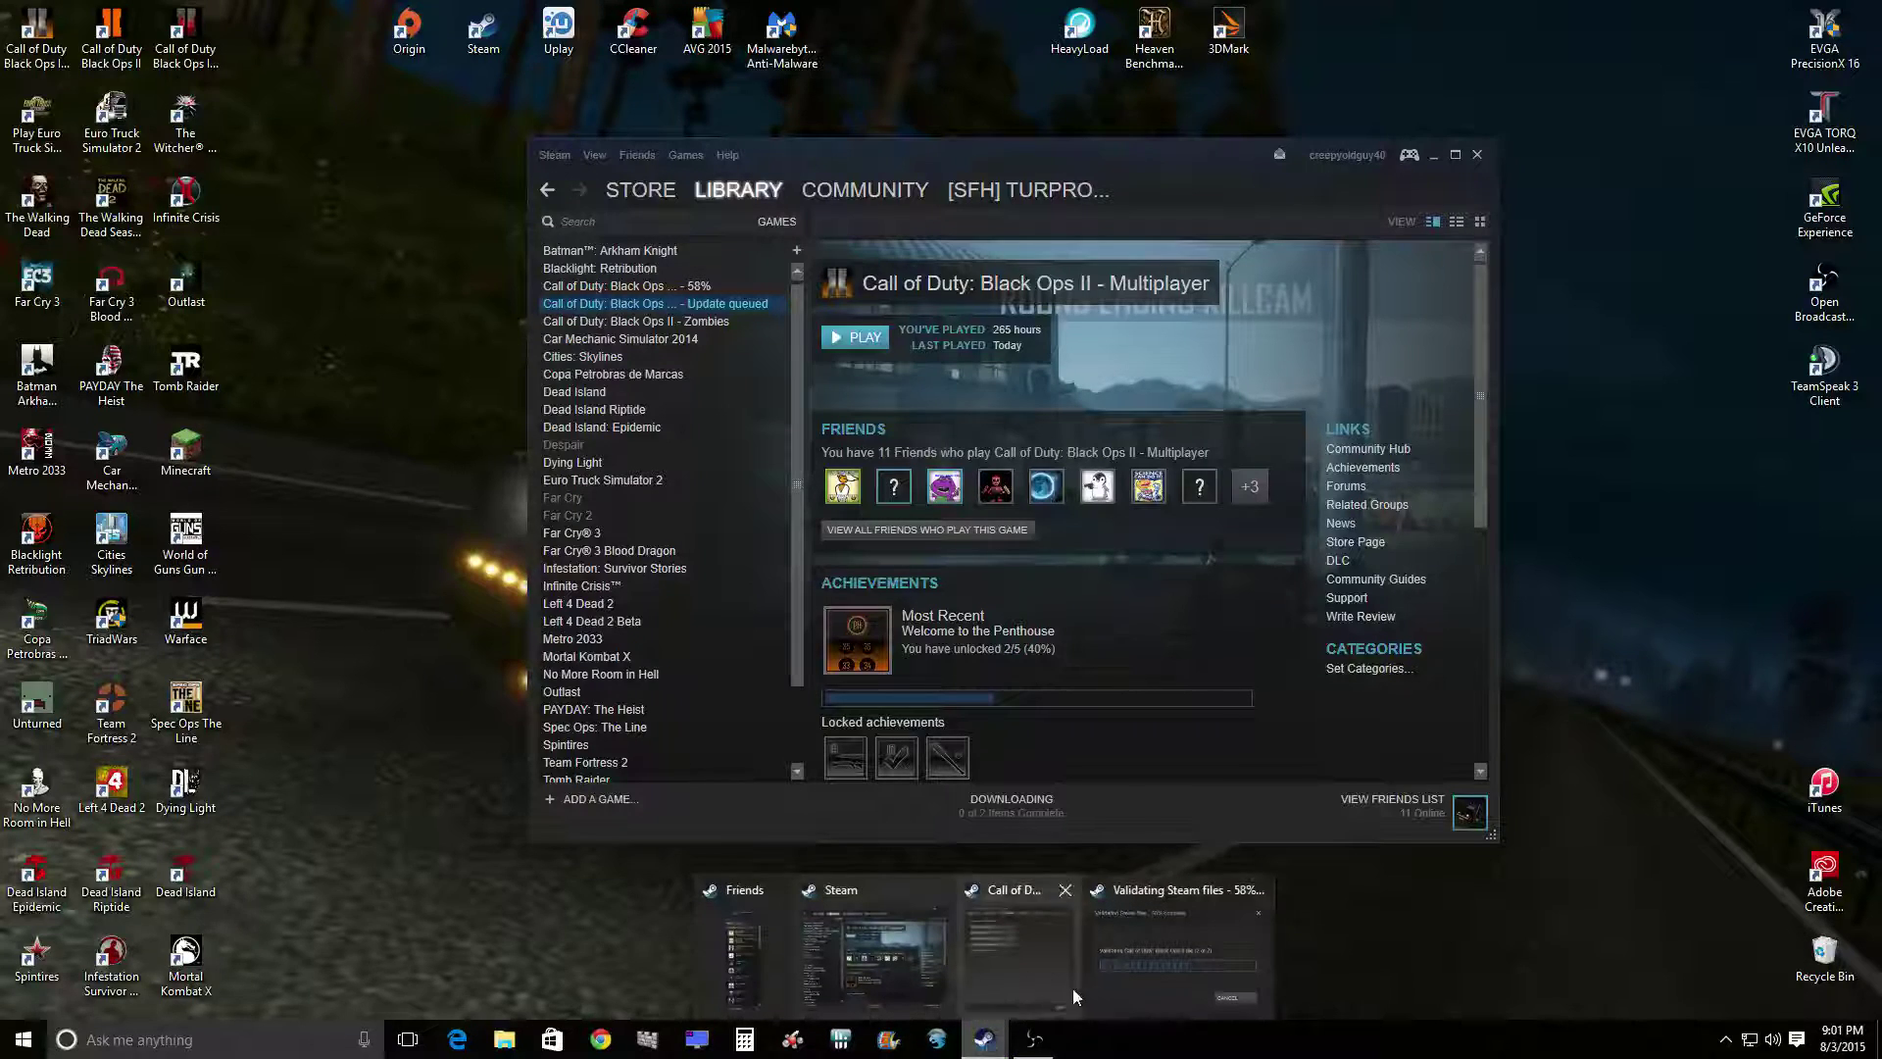
left_click(1024, 971)
left_click(1204, 940)
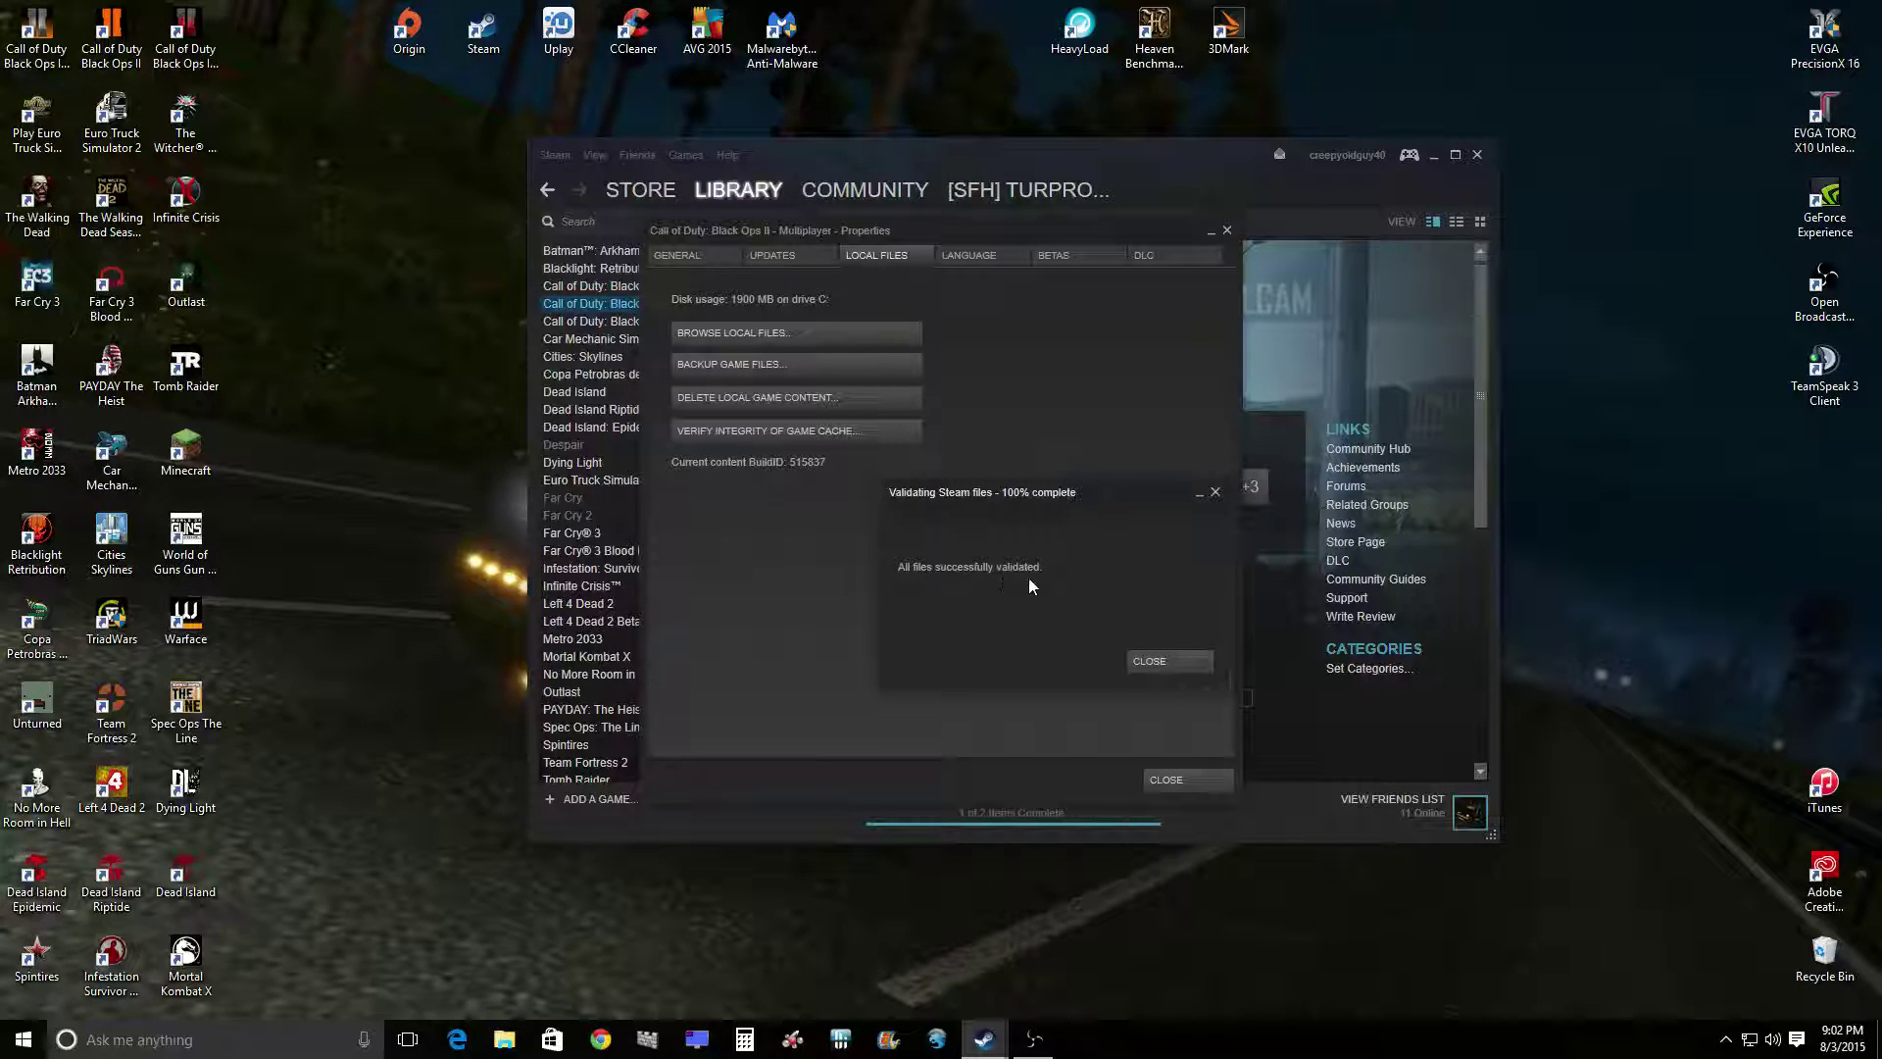
left_click(1167, 661)
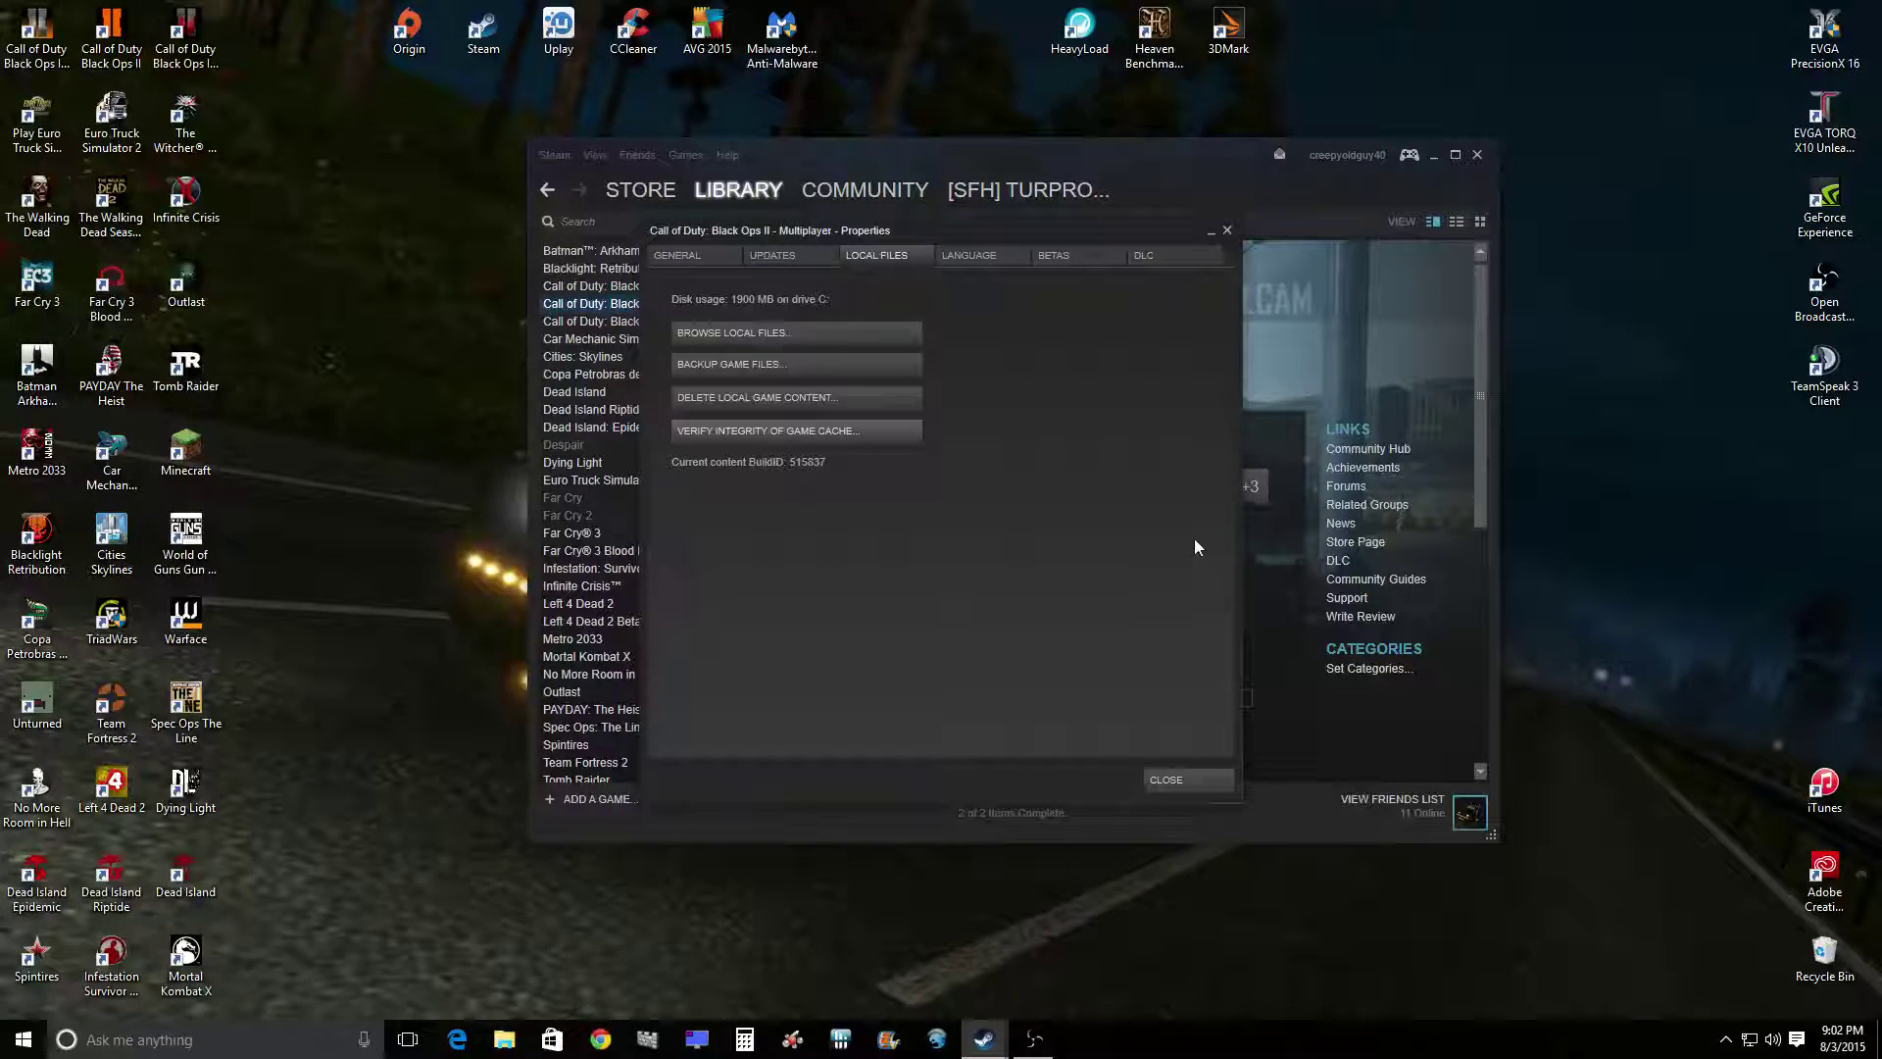
left_click(1228, 233)
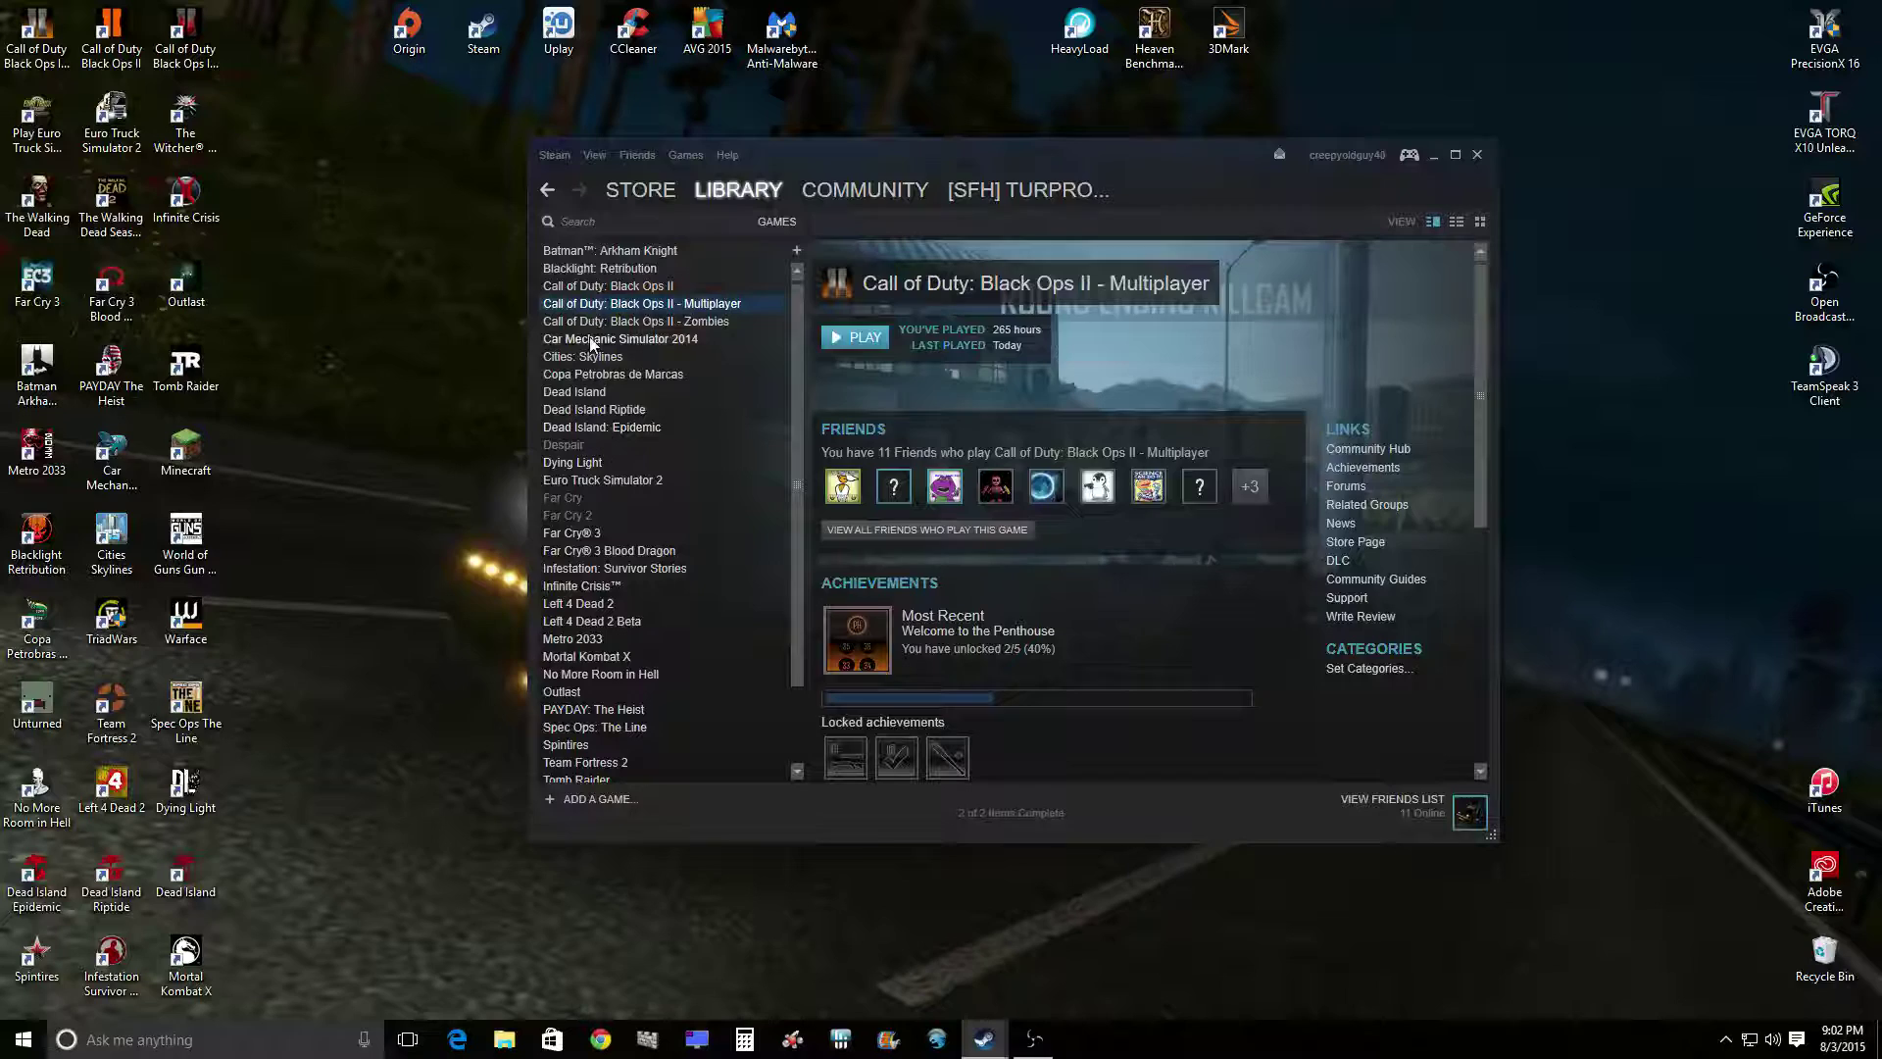
Step: Launch Black Ops II Multiplayer from the desktop shortcut, open ONLINE, back out, and request quit
double_click(37, 37)
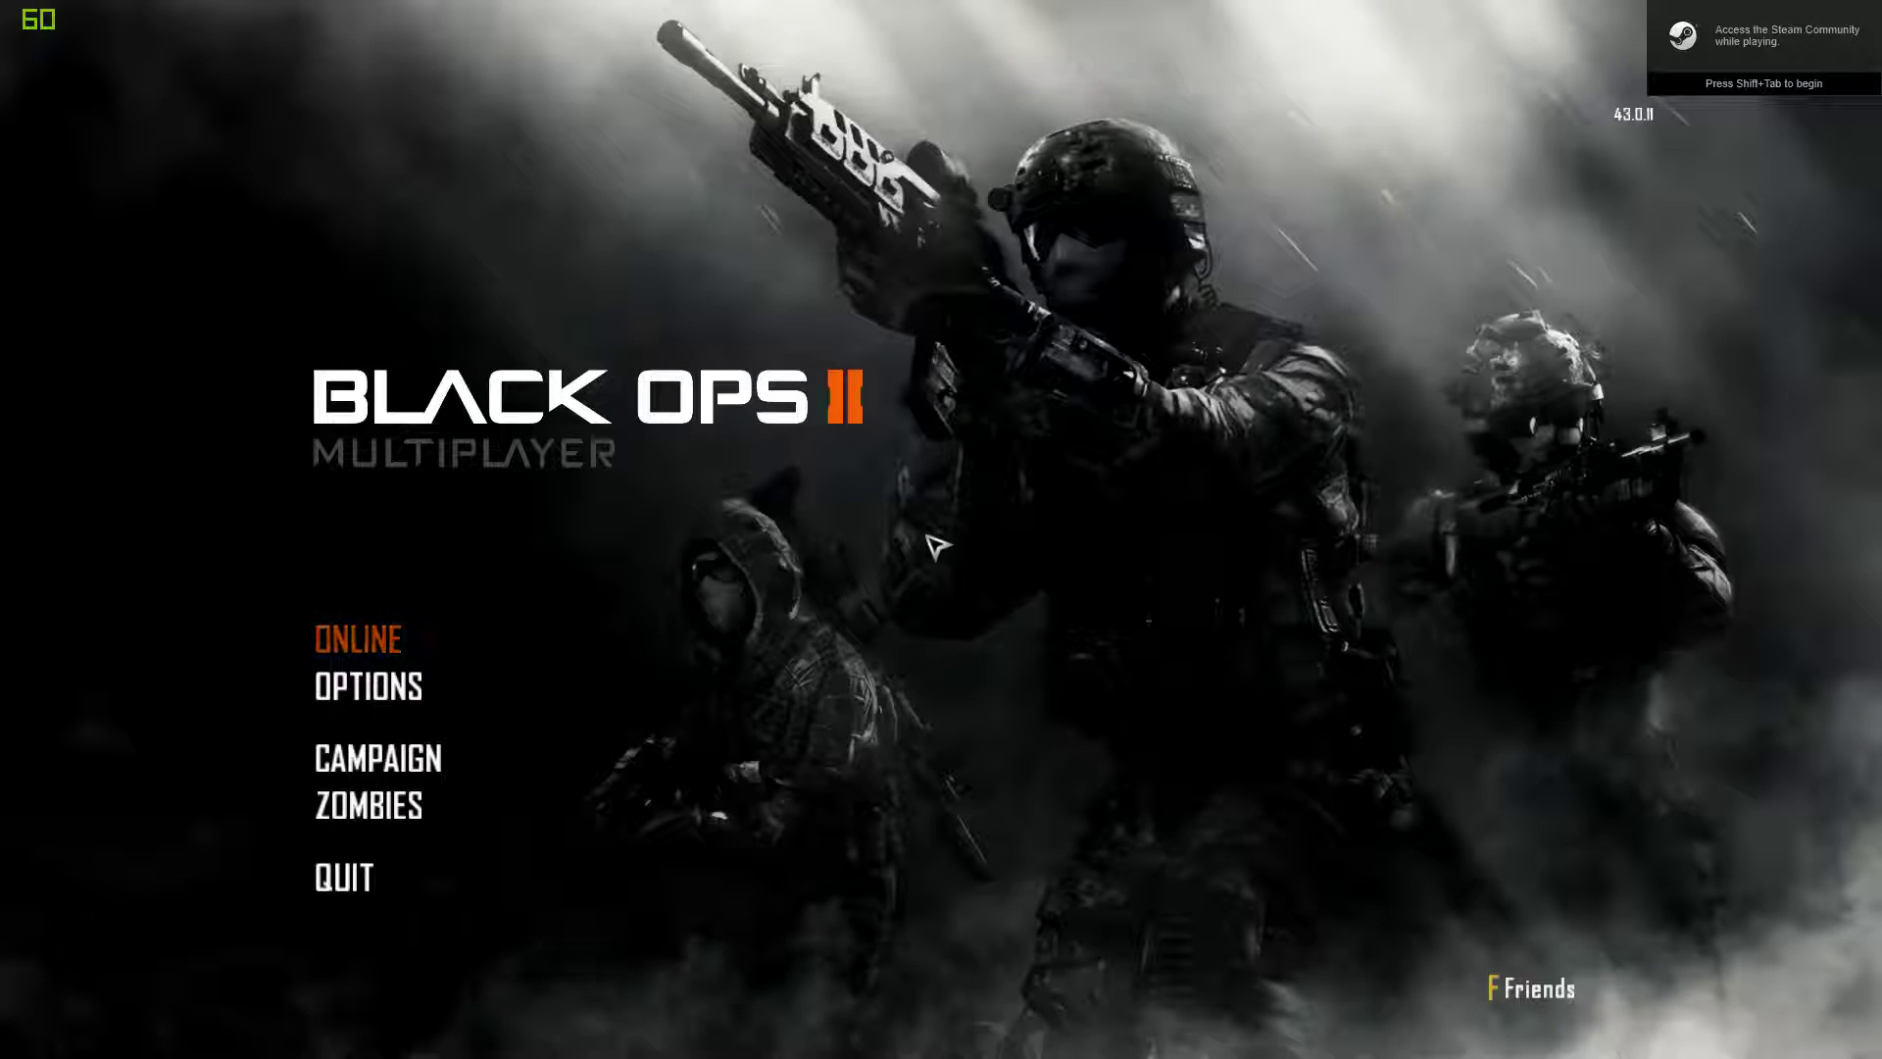
left_click(440, 645)
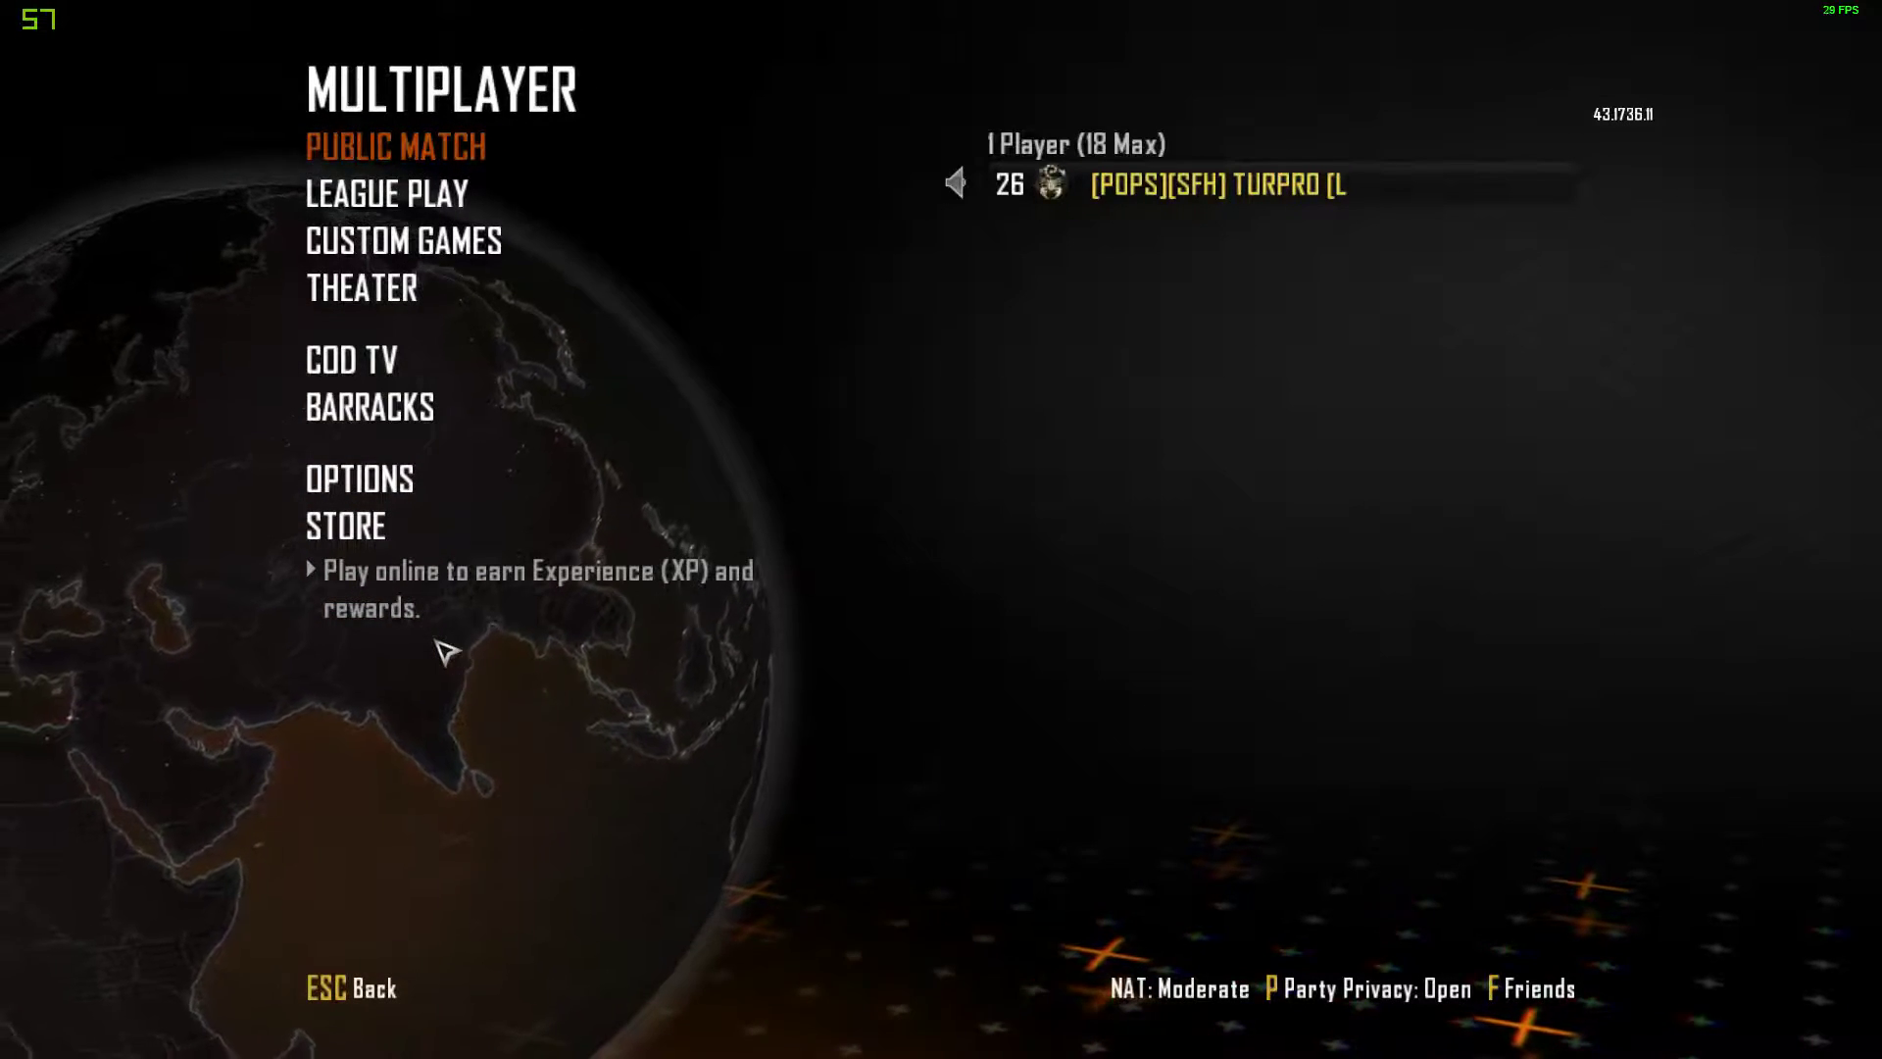
key("Escape")
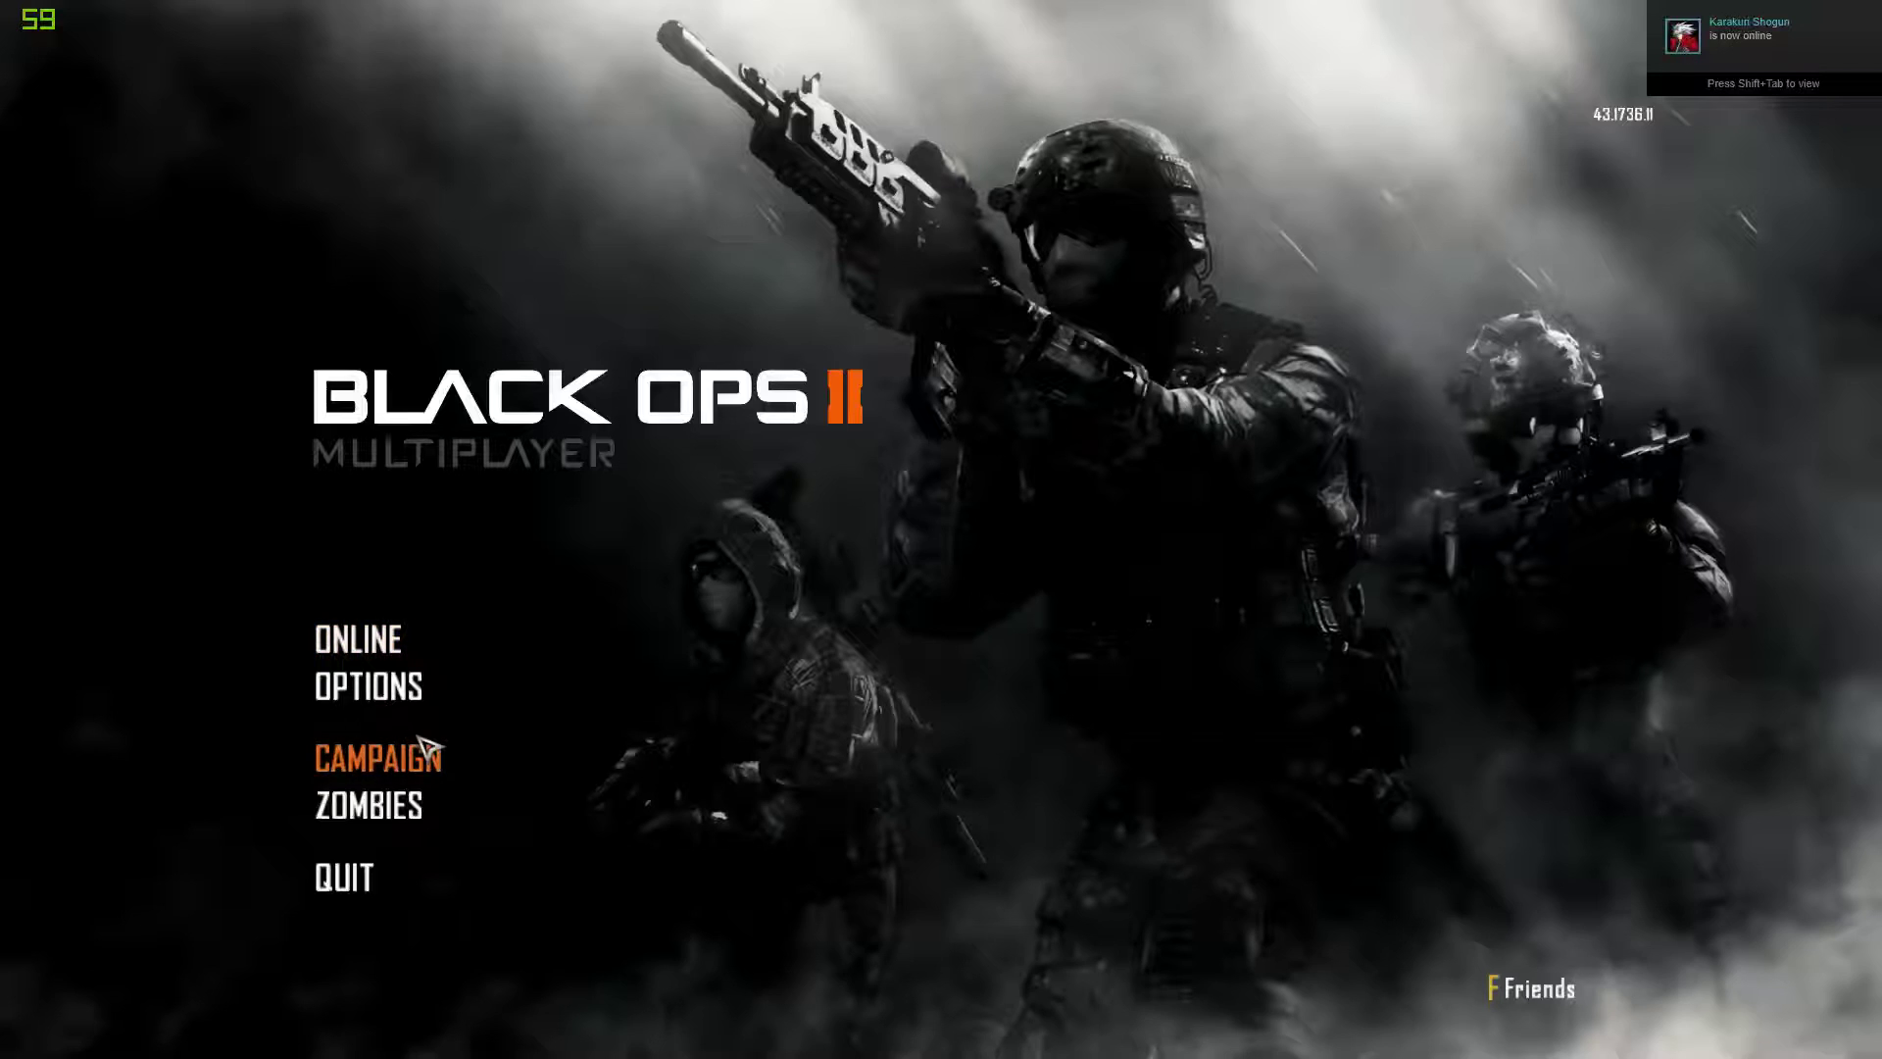
key("Escape")
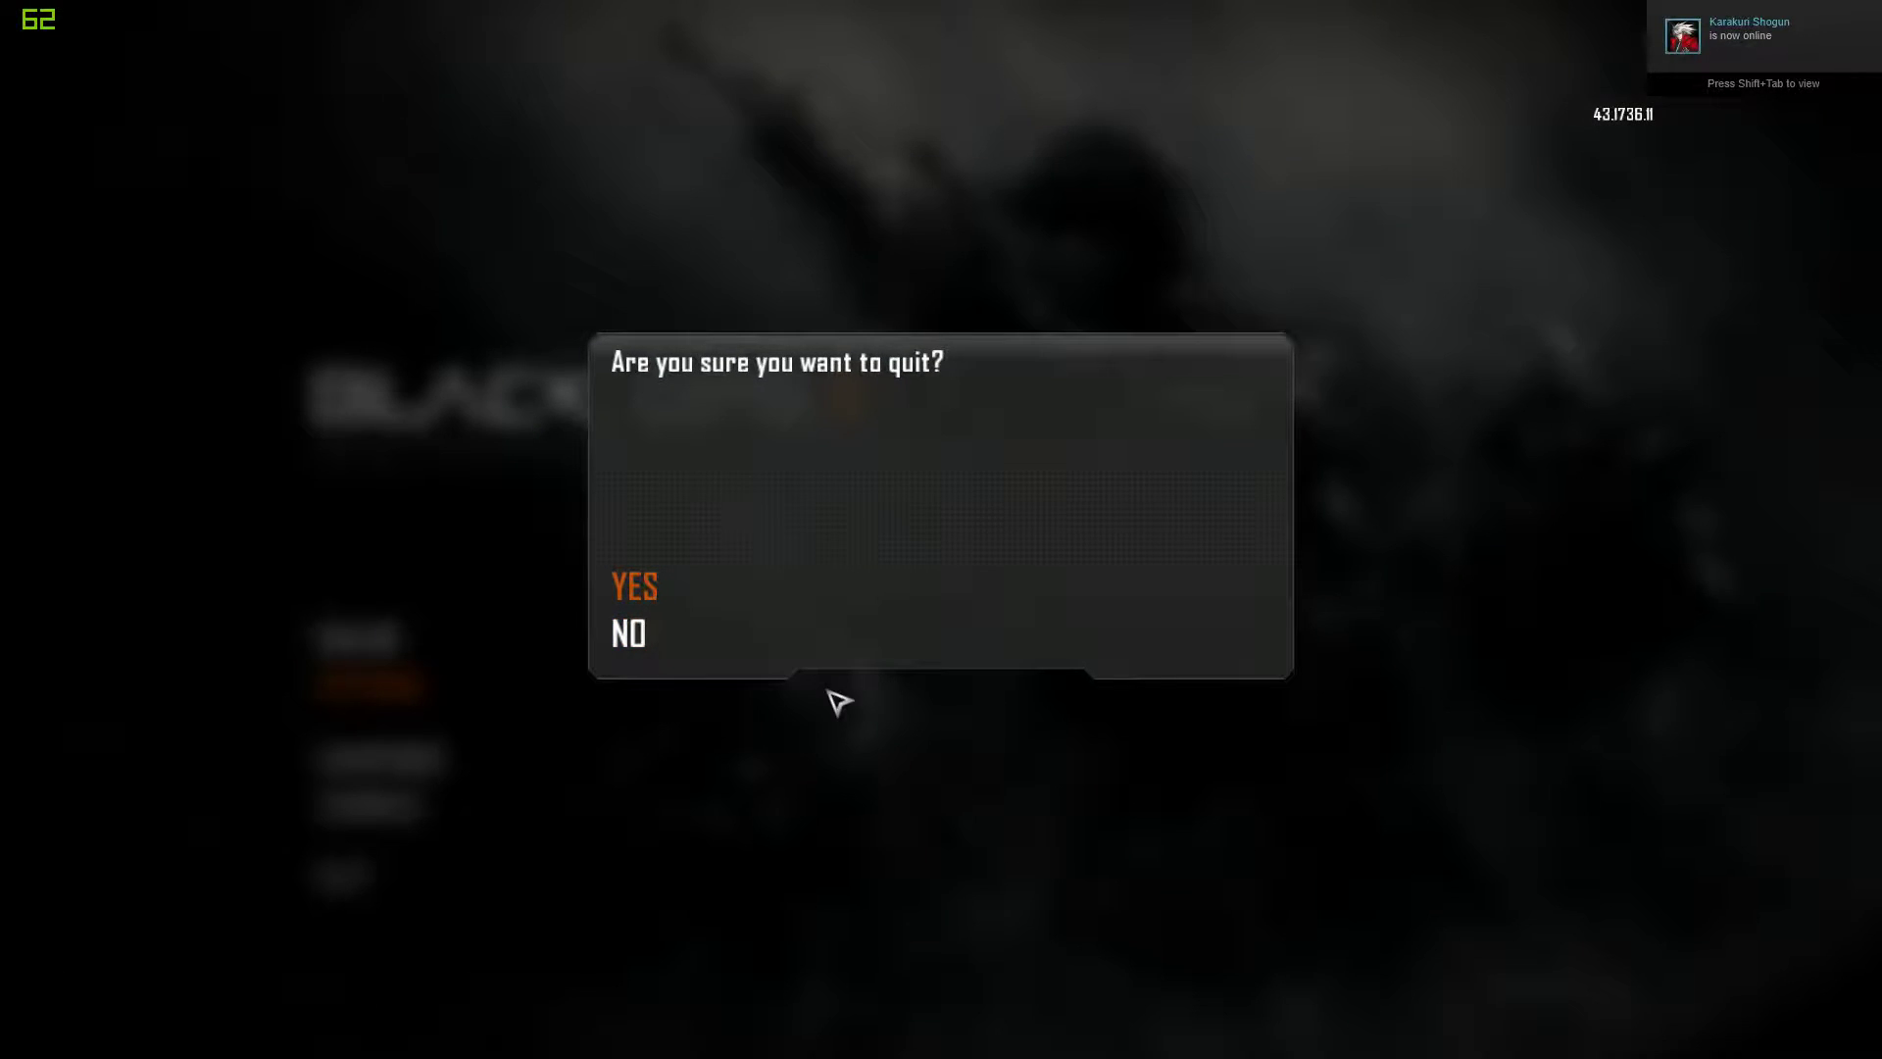